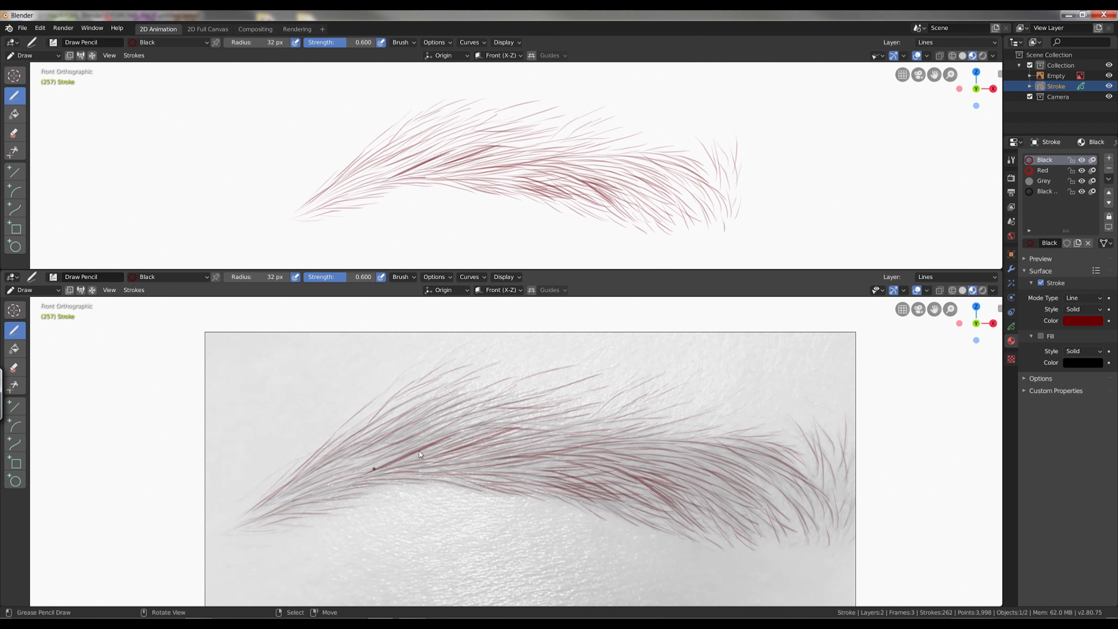
Draw three hair strokes in the eyebrow's middle, angling toward its tapered end.
drag(409, 451, 347, 481)
drag(412, 443, 352, 468)
drag(396, 449, 337, 472)
Draw overlapping hair strokes through the eyebrow's wide section, following the hair direction of the reference photo.
drag(729, 479, 632, 453)
drag(722, 475, 661, 460)
drag(736, 492, 677, 468)
drag(731, 482, 678, 463)
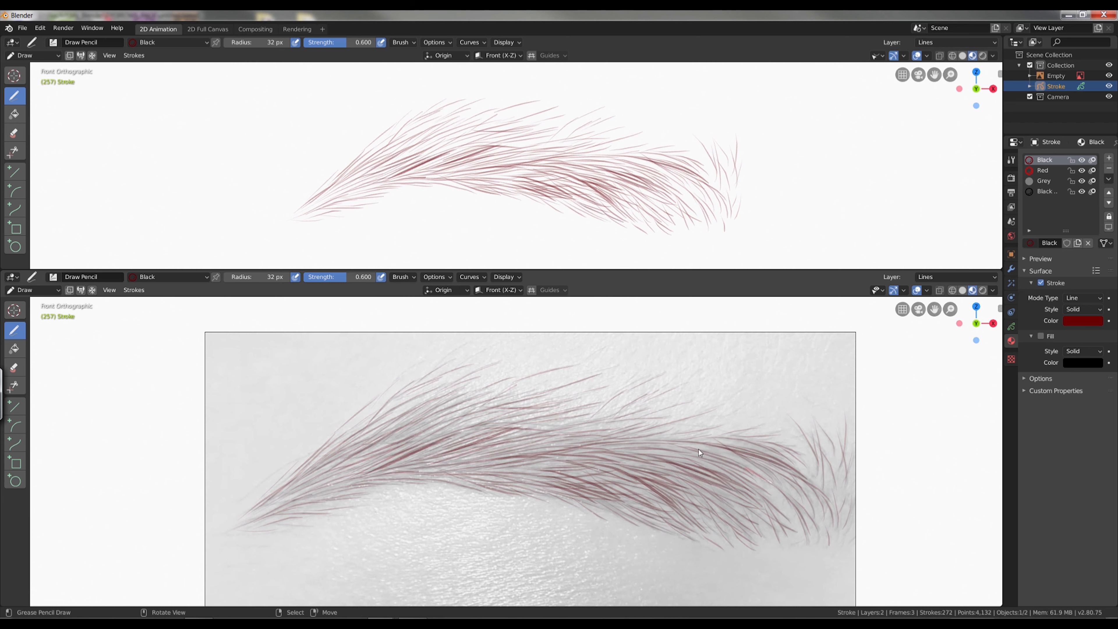
drag(770, 481, 641, 450)
drag(757, 483, 661, 456)
drag(736, 513, 681, 475)
mouse_move(731, 502)
mouse_down()
mouse_move(689, 481)
mouse_move(592, 467)
mouse_up()
Add hair strokes from the upper centre of the eyebrow down toward its tapered end, tracing the reference.
drag(589, 419, 498, 427)
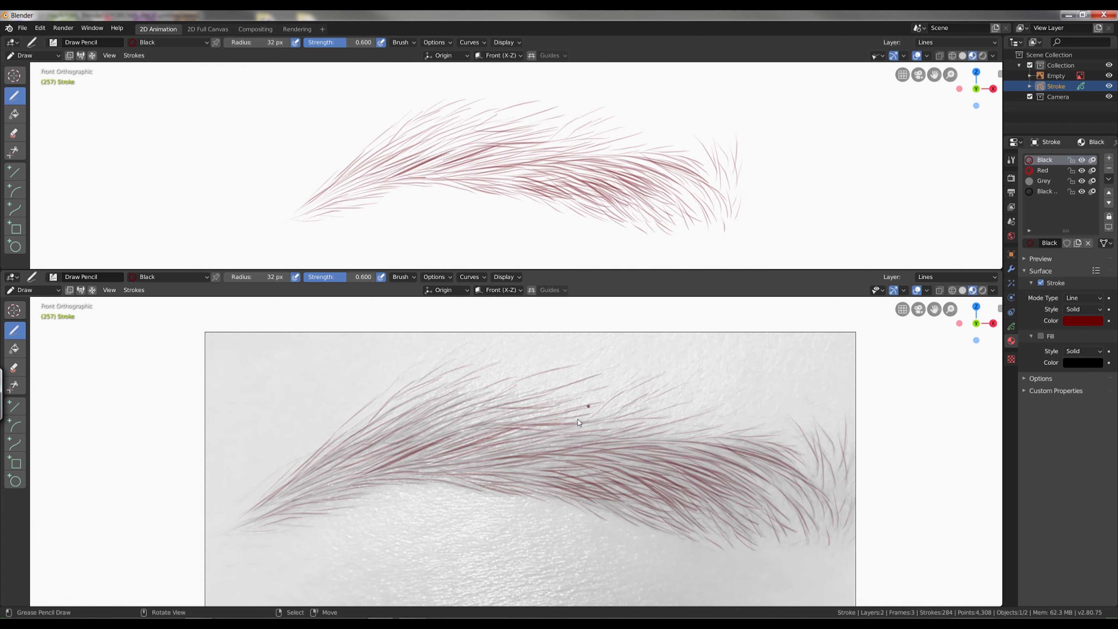
drag(572, 463, 491, 470)
drag(592, 428, 487, 450)
drag(542, 427, 408, 461)
drag(456, 445, 363, 474)
drag(503, 457, 415, 473)
drag(453, 389, 360, 456)
drag(352, 468, 268, 506)
Draw hair strokes along the lower edge of the eyebrow's centre, plus one near the top of the wide section.
drag(728, 466, 650, 450)
drag(625, 516, 582, 488)
drag(623, 515, 565, 482)
drag(651, 499, 574, 464)
mouse_move(652, 499)
mouse_down()
mouse_move(535, 470)
mouse_move(473, 471)
mouse_up()
drag(571, 503, 489, 481)
scroll(834, 227, down, 1)
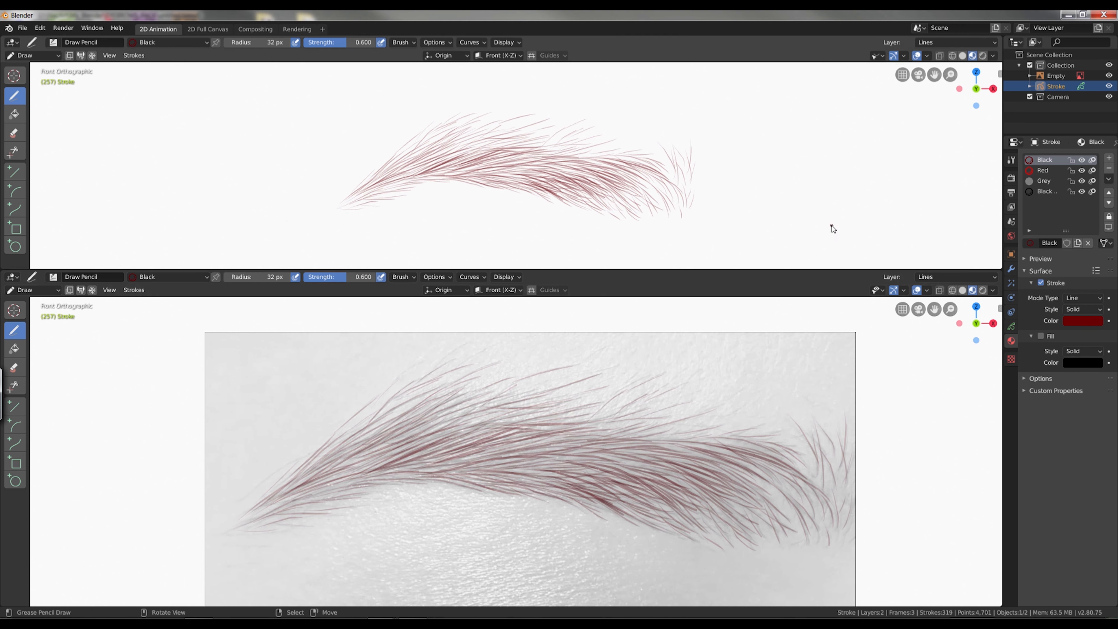
Fill gaps in the central and tapered parts of the eyebrow with more hair strokes.
drag(589, 460, 520, 455)
drag(561, 470, 511, 464)
drag(471, 416, 406, 450)
drag(506, 422, 437, 443)
mouse_move(415, 442)
mouse_down()
mouse_move(369, 439)
mouse_move(327, 472)
mouse_up()
drag(563, 491, 514, 478)
Draw short hair strokes in the wide section and along the upper middle of the eyebrow.
drag(695, 490, 647, 462)
drag(685, 488, 636, 459)
drag(712, 461, 646, 448)
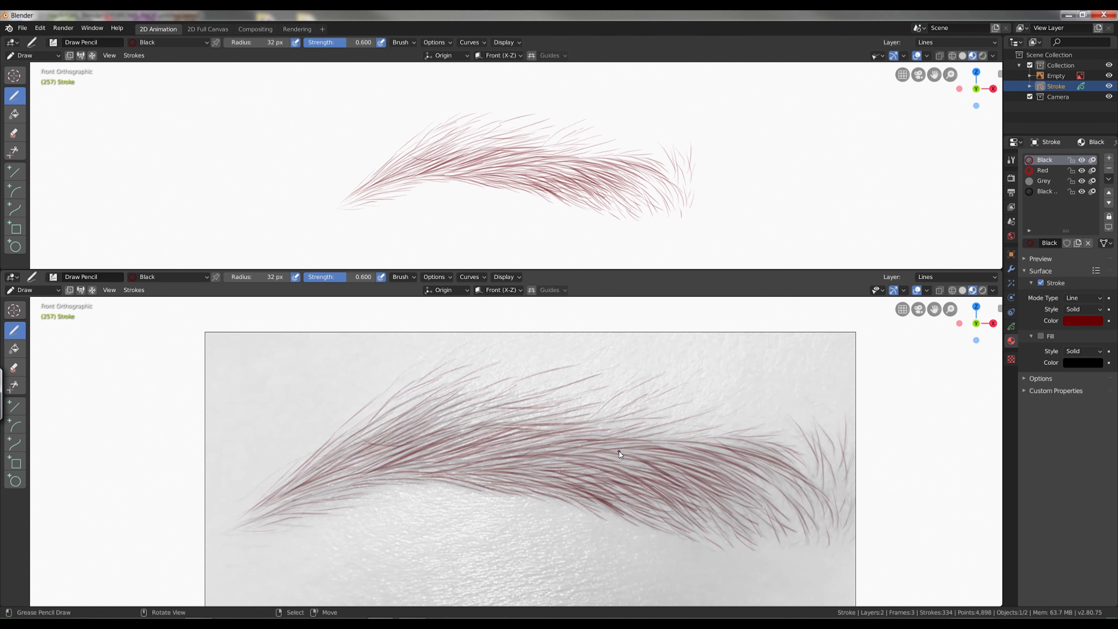
drag(526, 428, 468, 443)
drag(550, 431, 483, 445)
drag(568, 441, 506, 451)
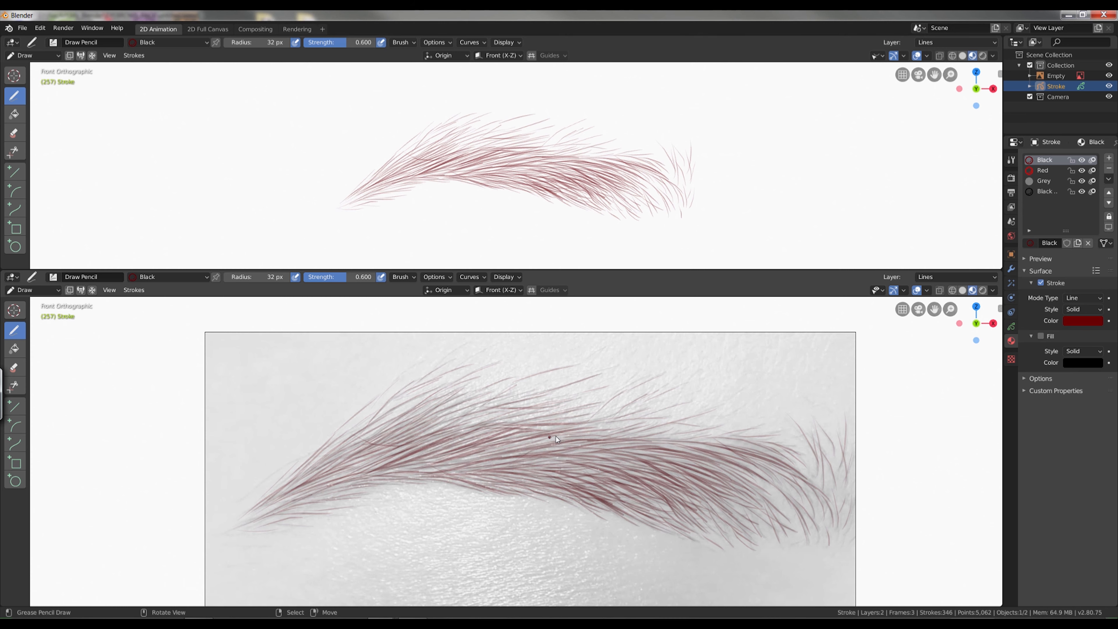
Switch to Edit Mode and delete unwanted hair strokes in the eyebrow's wide section and lower centre.
scroll(722, 547, up, 3)
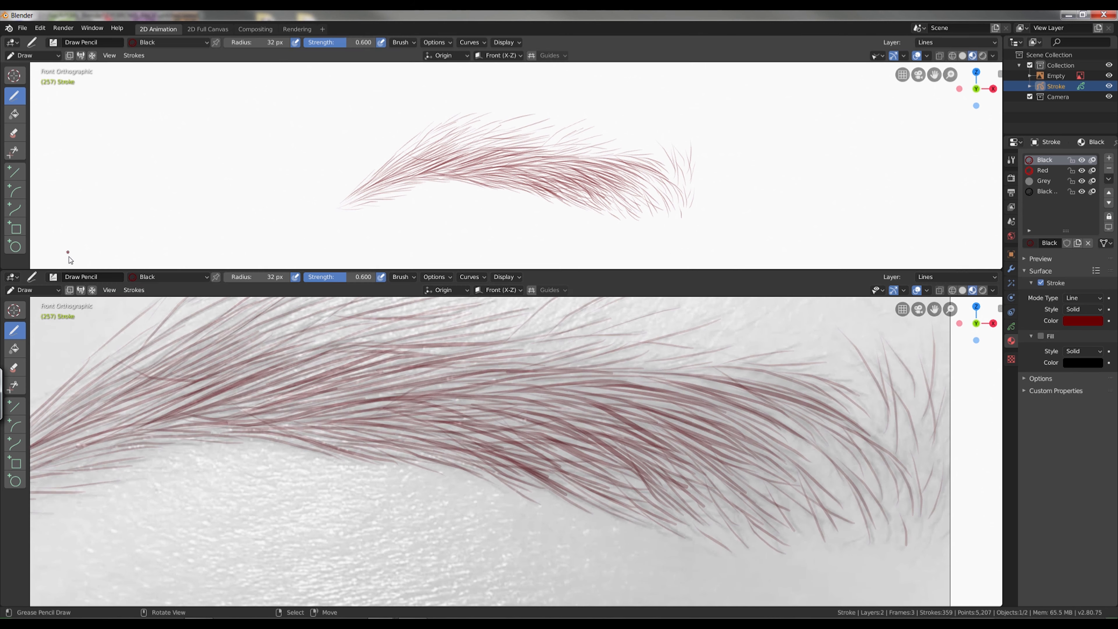
click(35, 290)
click(37, 314)
alt+right_click(692, 478)
key(x)
click(692, 478)
alt+right_click(520, 468)
key(x)
scroll(557, 464, down, 4)
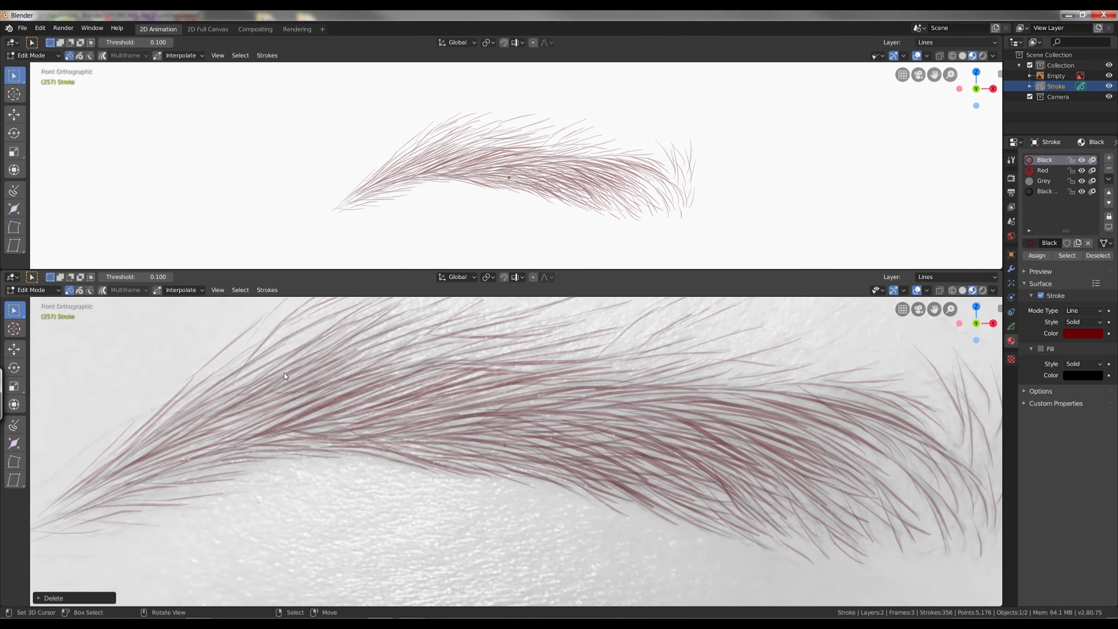
Return to Draw mode and add hair strokes between the eyebrow's centre and its tapered end.
key(Tab)
drag(455, 438, 374, 450)
drag(436, 442, 372, 449)
drag(346, 427, 282, 452)
drag(337, 435, 276, 454)
drag(289, 439, 224, 460)
drag(331, 455, 275, 462)
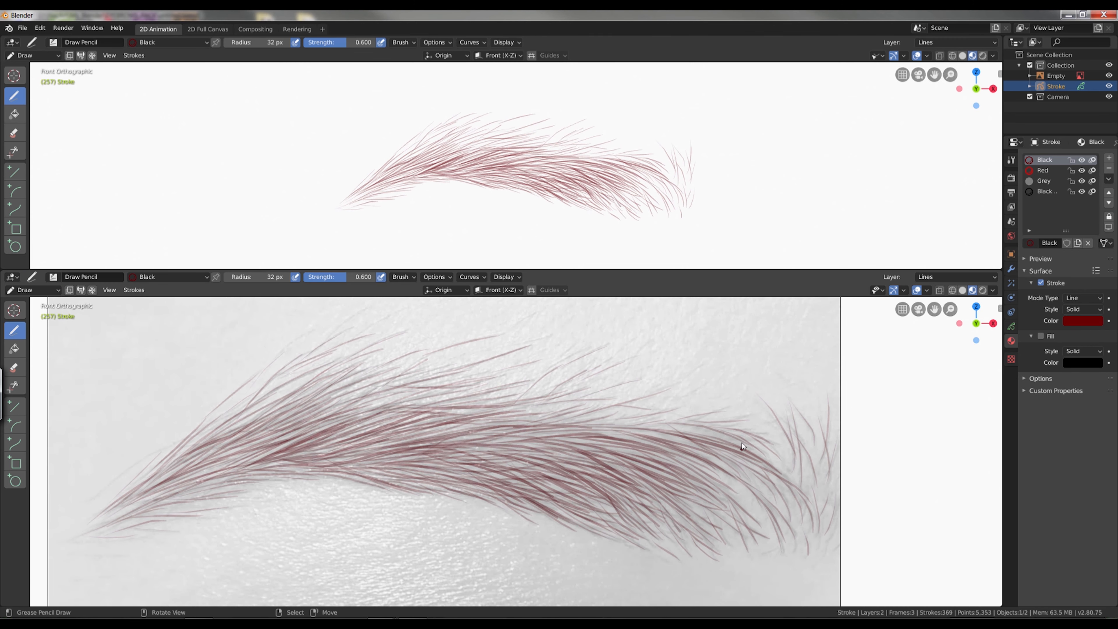
Thicken the lower central part of the eyebrow with dense overlapping hair strokes.
drag(541, 501, 450, 462)
drag(548, 501, 477, 460)
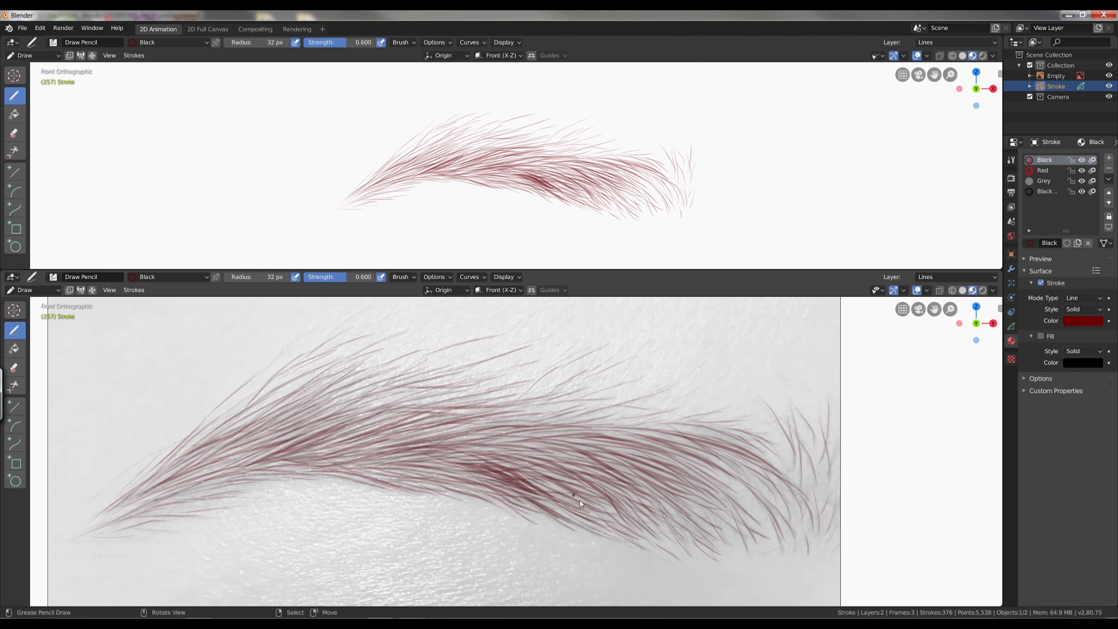
drag(589, 510, 532, 473)
drag(520, 499, 457, 470)
drag(572, 462, 433, 448)
drag(614, 480, 507, 452)
Build up hair density across the wide section, from its upper edge to its lower edge.
drag(669, 502, 559, 440)
drag(615, 430, 505, 440)
mouse_move(625, 502)
mouse_down()
mouse_move(558, 458)
mouse_move(572, 464)
mouse_up()
drag(617, 526, 550, 487)
drag(669, 475, 584, 445)
mouse_move(663, 445)
mouse_down()
mouse_move(570, 430)
mouse_move(507, 445)
mouse_up()
drag(685, 472, 630, 444)
drag(685, 445, 609, 428)
drag(654, 523, 617, 490)
drag(599, 520, 571, 507)
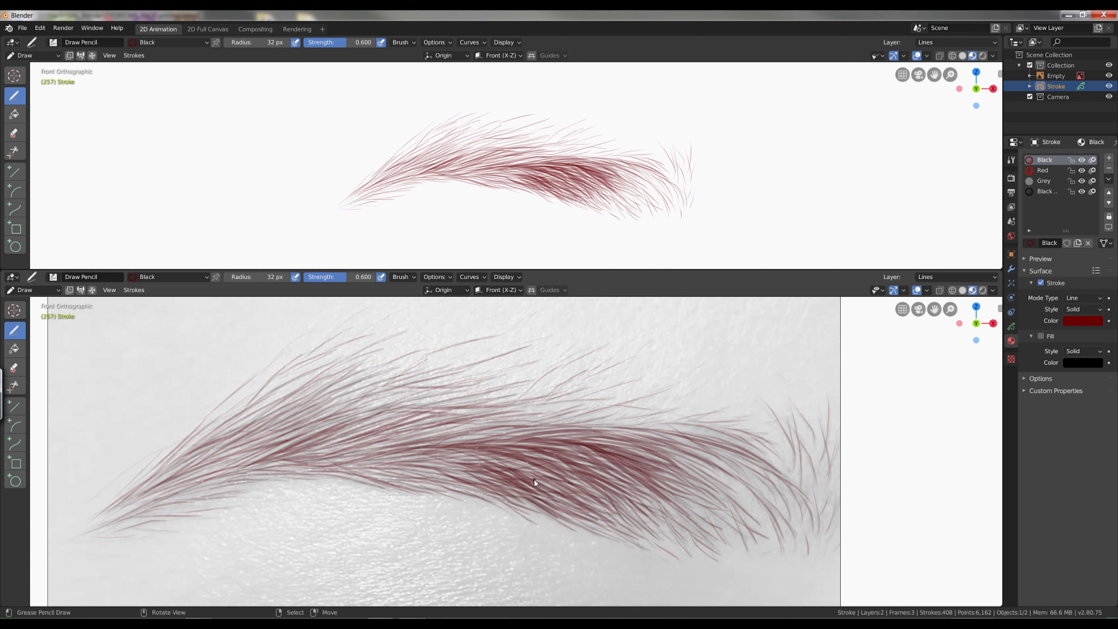
Layer hair strokes over the upper and middle part of the eyebrow's centre.
drag(447, 443, 398, 449)
drag(521, 424, 425, 443)
drag(504, 447, 396, 449)
drag(459, 477, 390, 462)
drag(449, 463, 439, 462)
drag(495, 418, 399, 445)
drag(520, 420, 395, 442)
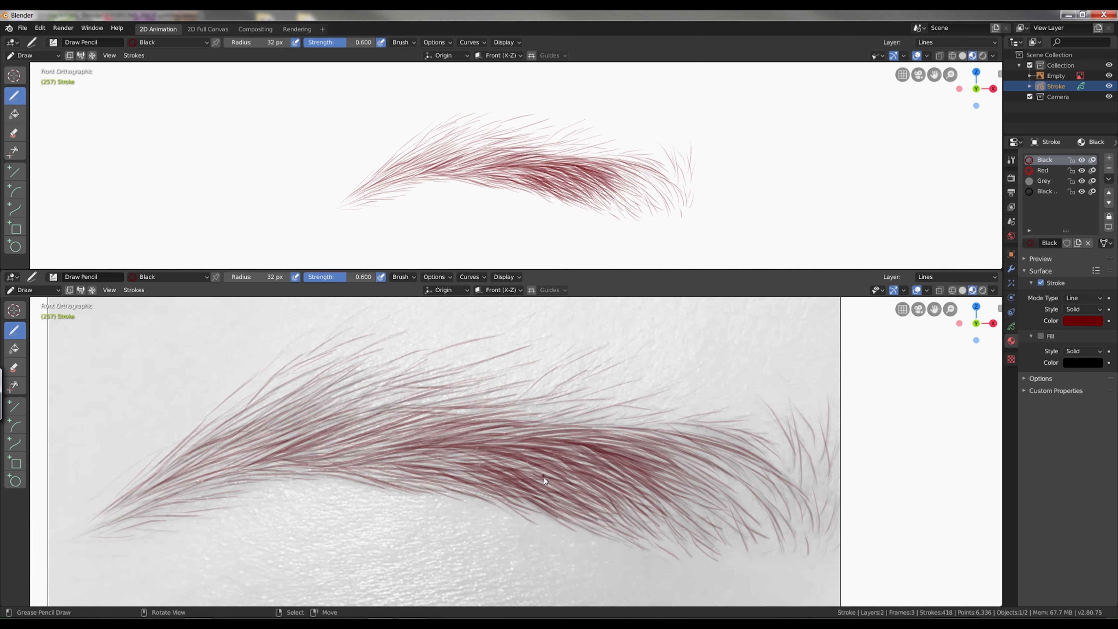
Add hair strokes along the lower centre of the eyebrow and check the density in the clean preview viewport.
drag(548, 484, 461, 463)
mouse_move(551, 476)
mouse_down()
mouse_move(455, 457)
mouse_move(399, 462)
mouse_up()
mouse_move(485, 483)
mouse_down()
mouse_move(430, 466)
mouse_move(422, 481)
mouse_up()
scroll(669, 143, up, 3)
drag(577, 477, 534, 453)
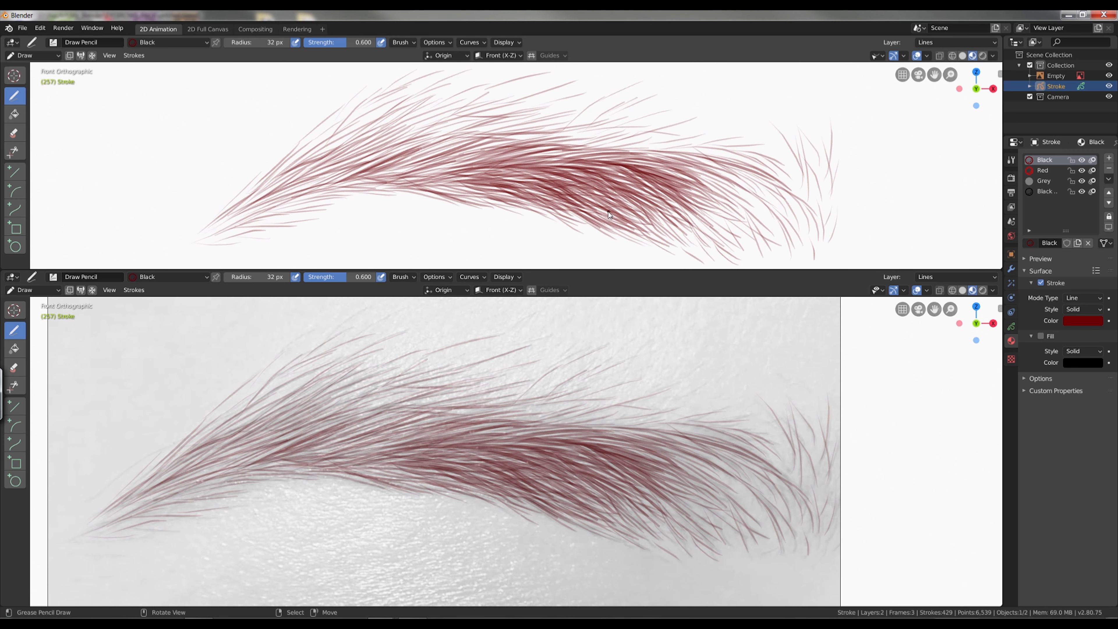
scroll(617, 198, down, 2)
Draw hair strokes over the eyebrow's arch and toward the tapered end to increase its density.
drag(446, 429, 325, 455)
drag(381, 426, 280, 460)
drag(414, 477, 335, 467)
drag(372, 409, 275, 449)
drag(311, 460, 201, 470)
drag(415, 410, 327, 434)
drag(407, 416, 326, 440)
drag(411, 405, 329, 433)
drag(391, 400, 322, 425)
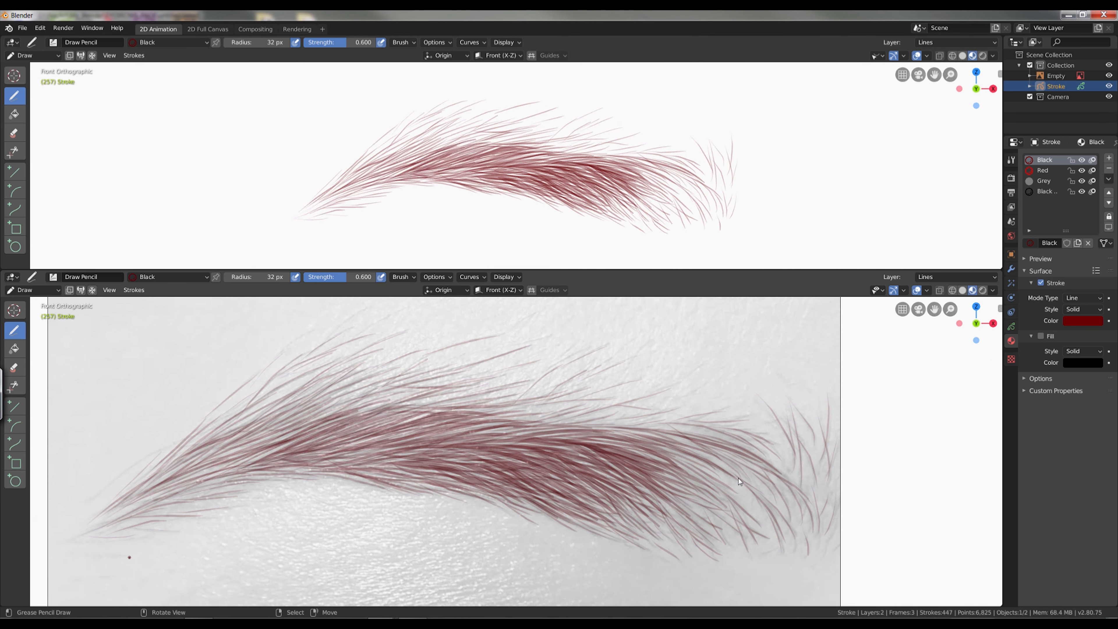
Draw long hair strokes along the upper edge between the eyebrow's centre and wide section.
drag(631, 428, 530, 420)
drag(608, 430, 491, 423)
drag(675, 466, 573, 437)
drag(543, 441, 443, 428)
Return to Draw mode from Object Mode and add hairs to the arch's upper edge and the lower middle edge.
key(ctrl+Tab)
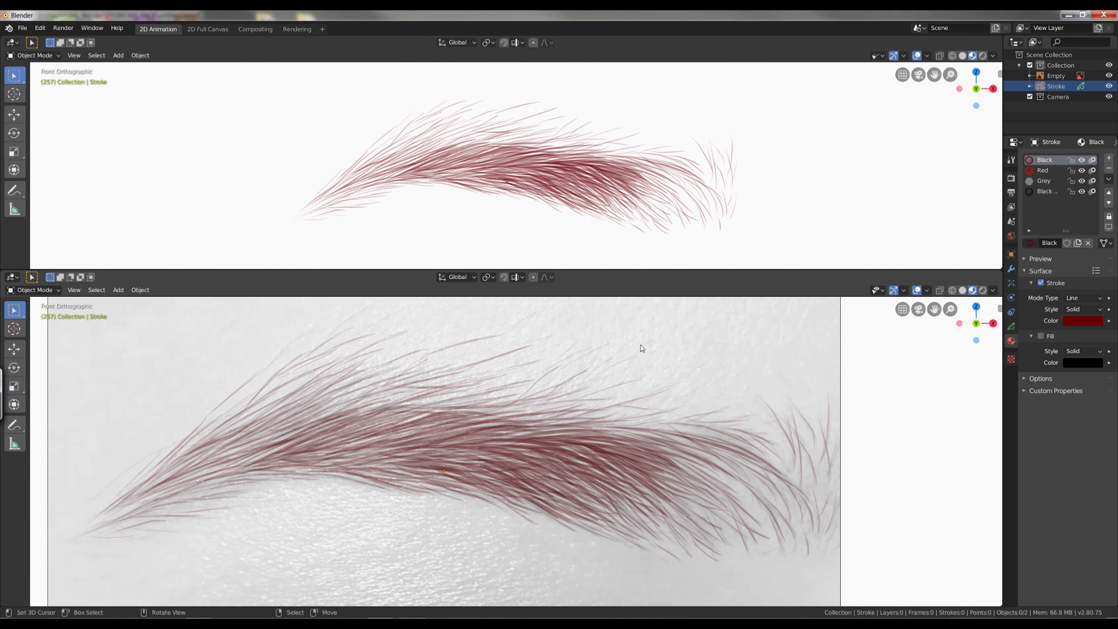
key(ctrl+Tab)
drag(456, 494, 332, 471)
drag(336, 385, 245, 433)
drag(353, 407, 250, 432)
drag(287, 397, 229, 435)
drag(547, 402, 485, 418)
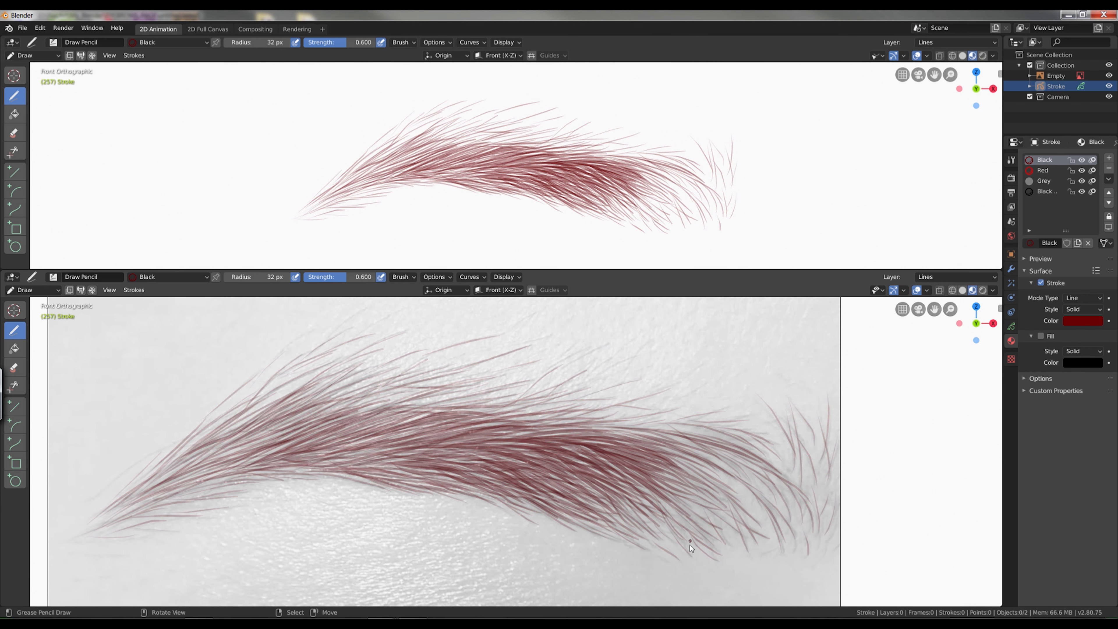
Draw hair strokes in the lower part of the wide section and undo the last one.
mouse_move(722, 142)
ctrl+middle_down()
mouse_move(730, 171)
mouse_move(724, 141)
ctrl+middle_up()
drag(707, 491, 666, 446)
drag(677, 538, 632, 501)
drag(686, 492, 645, 460)
key(ctrl+z)
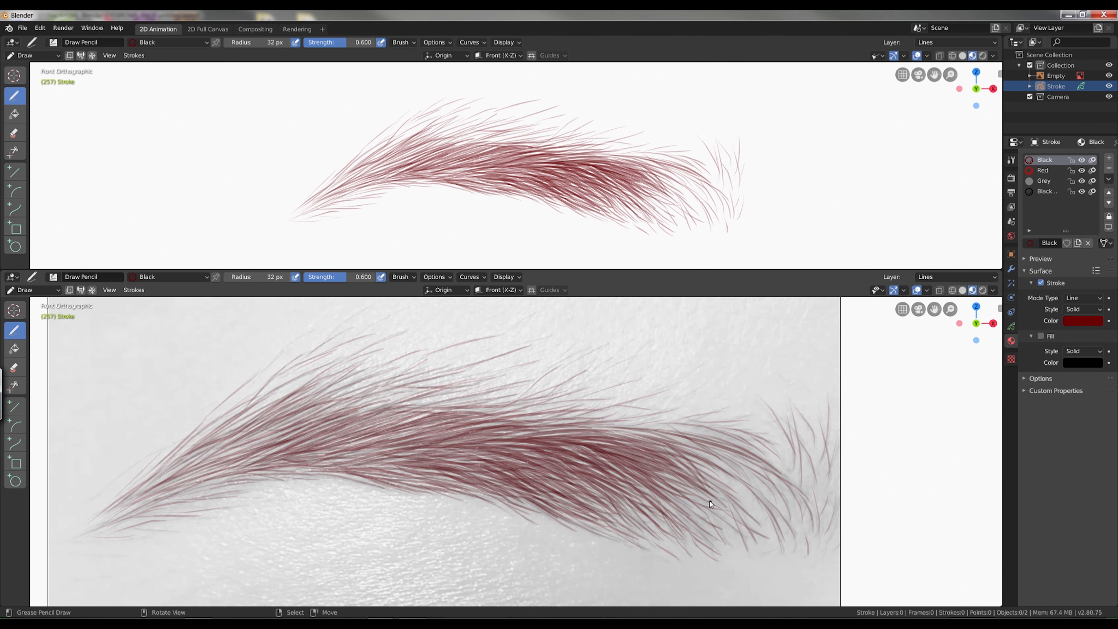
Draw curved hair strokes along the lower edge of the eyebrow's wide section.
drag(707, 530, 643, 469)
drag(777, 516, 728, 475)
drag(745, 523, 695, 478)
drag(726, 542, 703, 504)
drag(712, 522, 665, 477)
drag(640, 529, 593, 483)
drag(609, 530, 546, 490)
Add long hair strokes along the upper and lower middle edges and over the arch toward the tapered end.
drag(576, 420, 483, 426)
drag(501, 502, 380, 466)
drag(420, 443, 335, 459)
mouse_move(705, 185)
ctrl+middle_down()
mouse_move(705, 149)
mouse_move(700, 198)
ctrl+middle_up()
drag(391, 414, 224, 468)
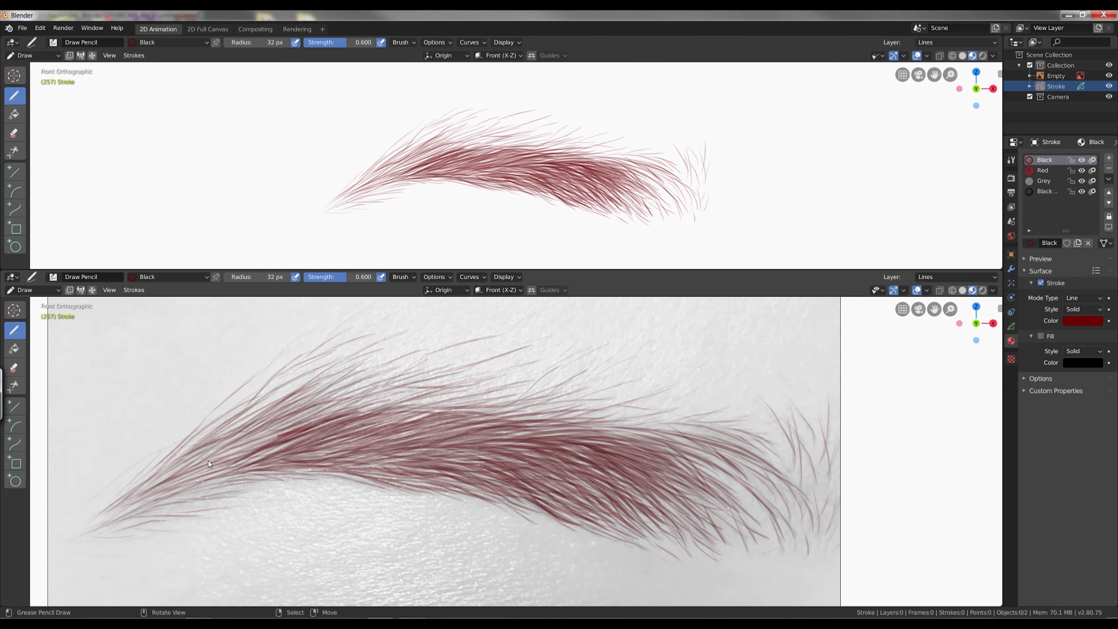
Thicken the tapered end with long hair strokes running from the arch down to the tip.
drag(296, 421, 156, 498)
ctrl+middle_drag(854, 383, 854, 409)
mouse_move(731, 146)
ctrl+middle_down()
mouse_move(731, 207)
mouse_move(726, 163)
ctrl+middle_up()
drag(712, 488, 661, 438)
drag(426, 404, 272, 448)
drag(294, 450, 188, 496)
drag(312, 433, 174, 507)
Draw hair strokes in the wide section and across the eyebrow's middle to even out the density.
mouse_move(753, 145)
ctrl+middle_down()
mouse_move(751, 194)
mouse_move(755, 152)
ctrl+middle_up()
mouse_move(680, 521)
mouse_down()
mouse_move(603, 476)
mouse_move(640, 467)
mouse_up()
drag(731, 475, 629, 435)
drag(502, 491, 442, 467)
drag(456, 449, 332, 466)
drag(442, 426, 326, 456)
drag(493, 433, 383, 454)
drag(535, 438, 444, 447)
Fill the remaining gaps in the lower centre, the upper middle and the arch with hair strokes.
drag(606, 505, 550, 454)
drag(608, 519, 530, 476)
drag(509, 426, 454, 433)
drag(365, 419, 256, 458)
drag(351, 431, 281, 464)
drag(610, 205, 581, 177)
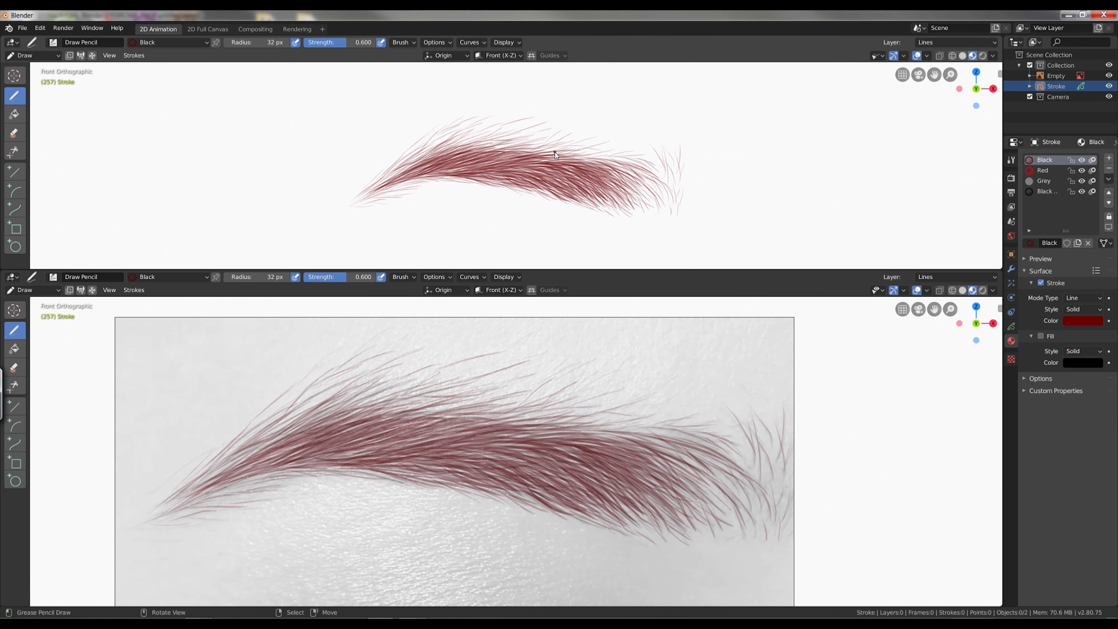
key(Tab)
mouse_move(775, 494)
ctrl+middle_down()
mouse_move(779, 399)
mouse_move(777, 462)
ctrl+middle_up()
right_click(779, 400)
key(Tab)
ctrl+middle_drag(546, 432, 544, 469)
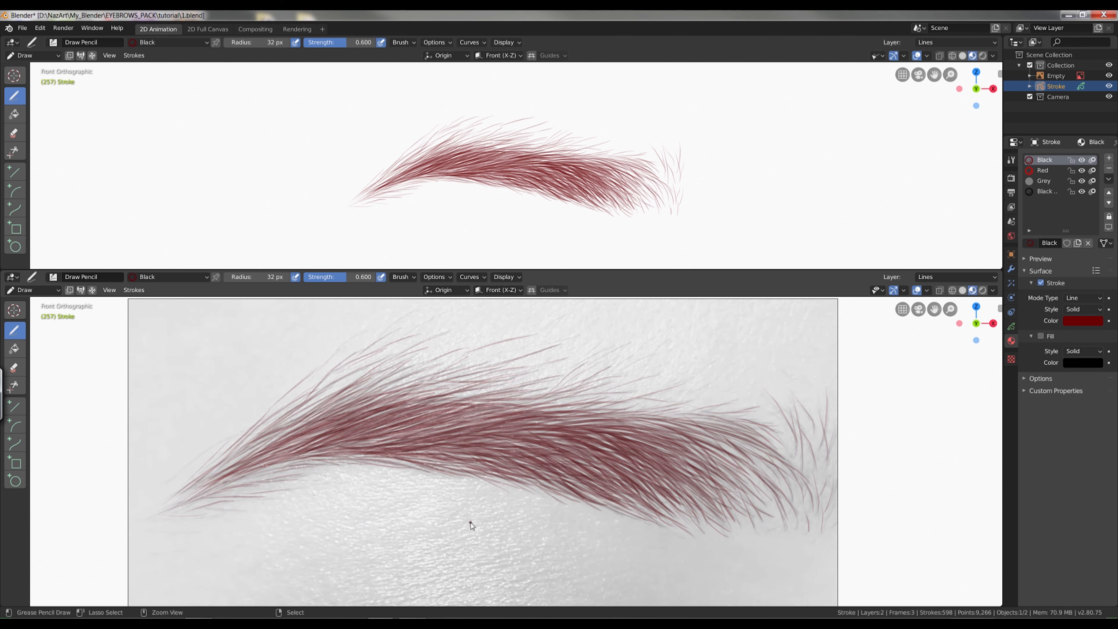
Draw finishing hair strokes through the eyebrow's middle in the clean preview viewport without the reference photo.
ctrl+middle_drag(519, 190, 519, 176)
drag(493, 162, 412, 176)
drag(562, 171, 518, 162)
drag(503, 186, 459, 176)
drag(574, 181, 544, 166)
mouse_move(589, 182)
mouse_down()
mouse_move(566, 166)
mouse_move(513, 165)
mouse_up()
key(Tab)
ctrl+middle_drag(614, 168, 614, 119)
key(a)
key(Tab)
ctrl+middle_drag(514, 143, 514, 167)
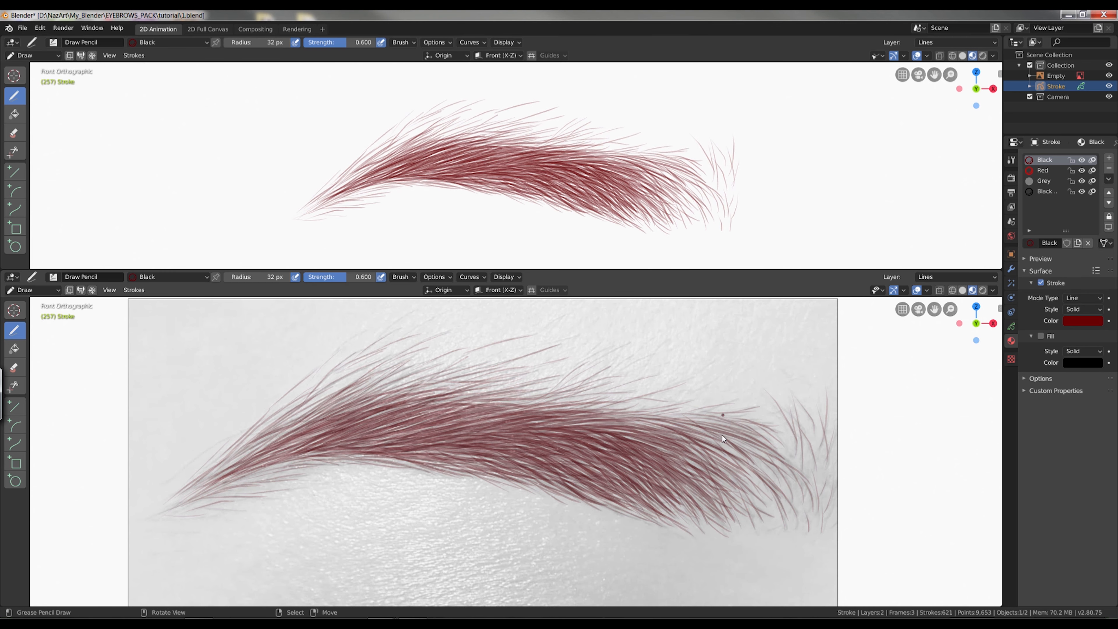
Join the two viewports into a single viewport showing the eyebrow over the reference photo.
scroll(792, 414, down, 1)
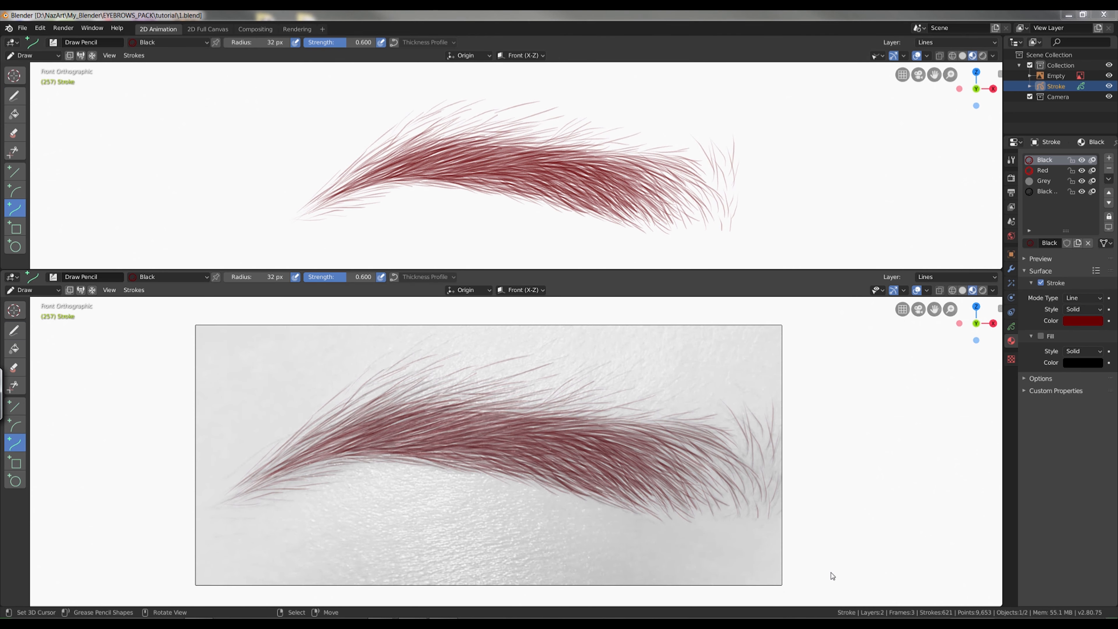
drag(1000, 275, 925, 189)
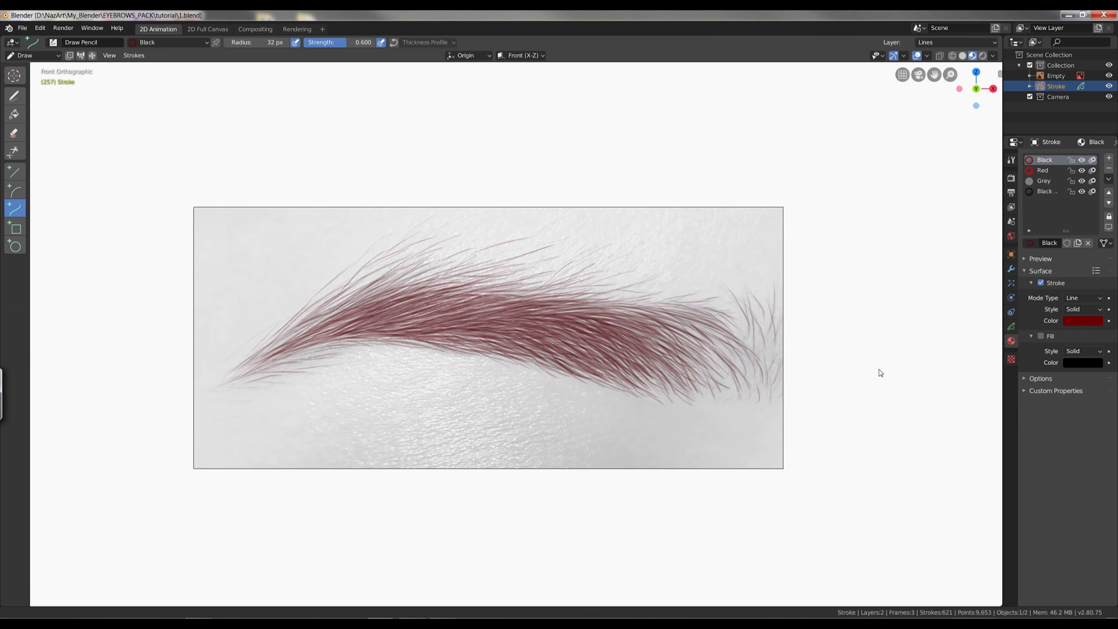
Hide the reference photo and thin out the points of all hair strokes with Simplify Fixed.
scroll(909, 384, up, 1)
click(1109, 75)
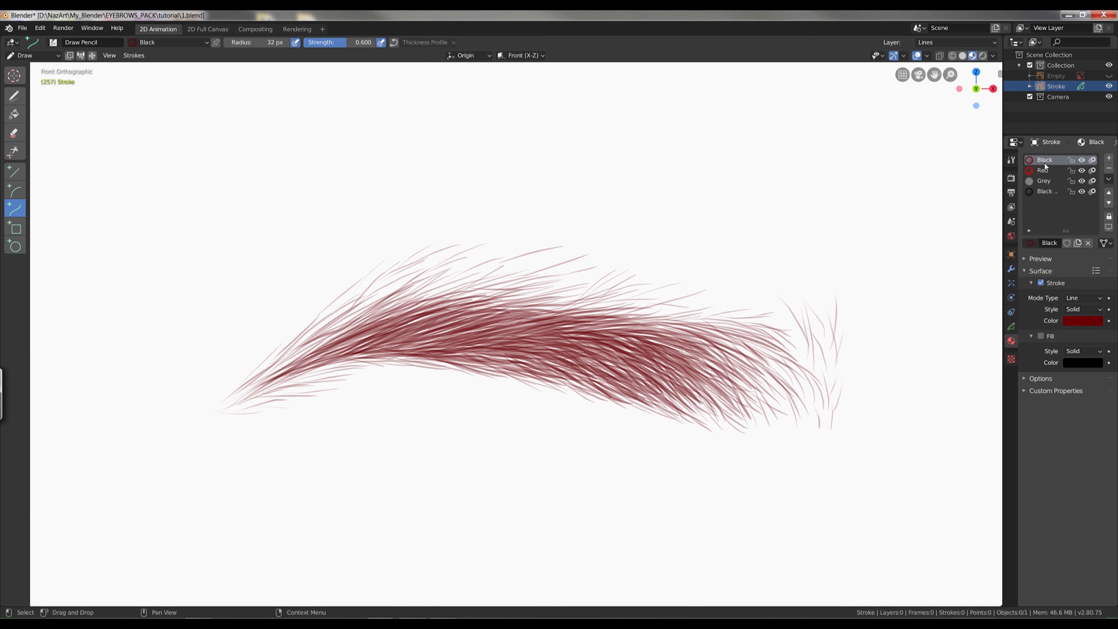
key(Tab)
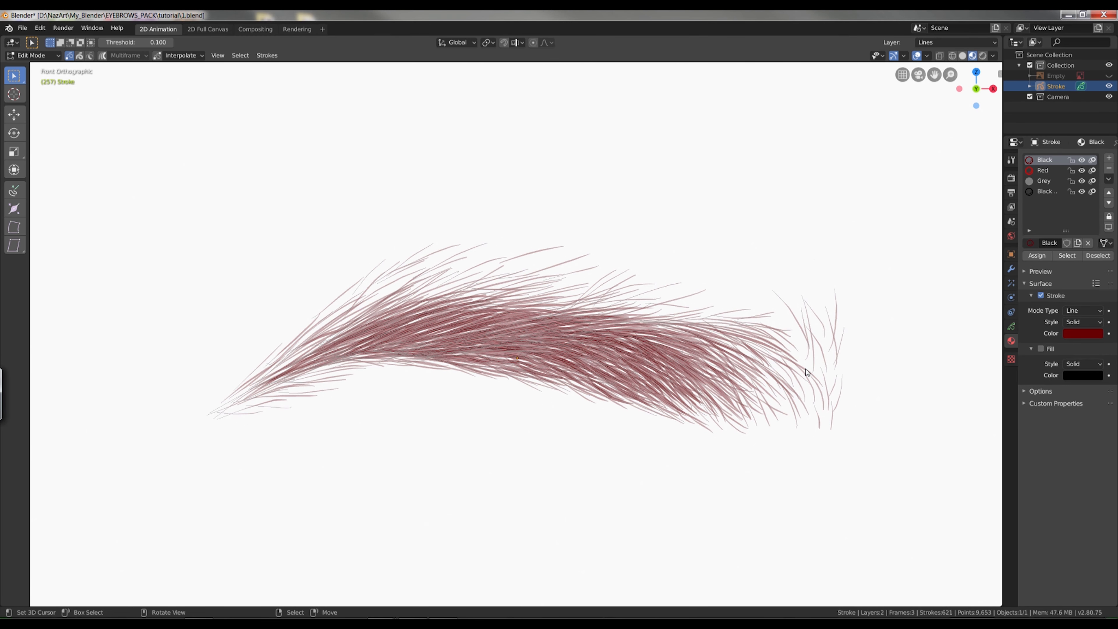
key(a)
mouse_move(873, 349)
shift+middle_down()
mouse_move(787, 349)
mouse_move(889, 328)
shift+middle_up()
shift+middle_drag(825, 340, 869, 348)
scroll(874, 351, up, 1)
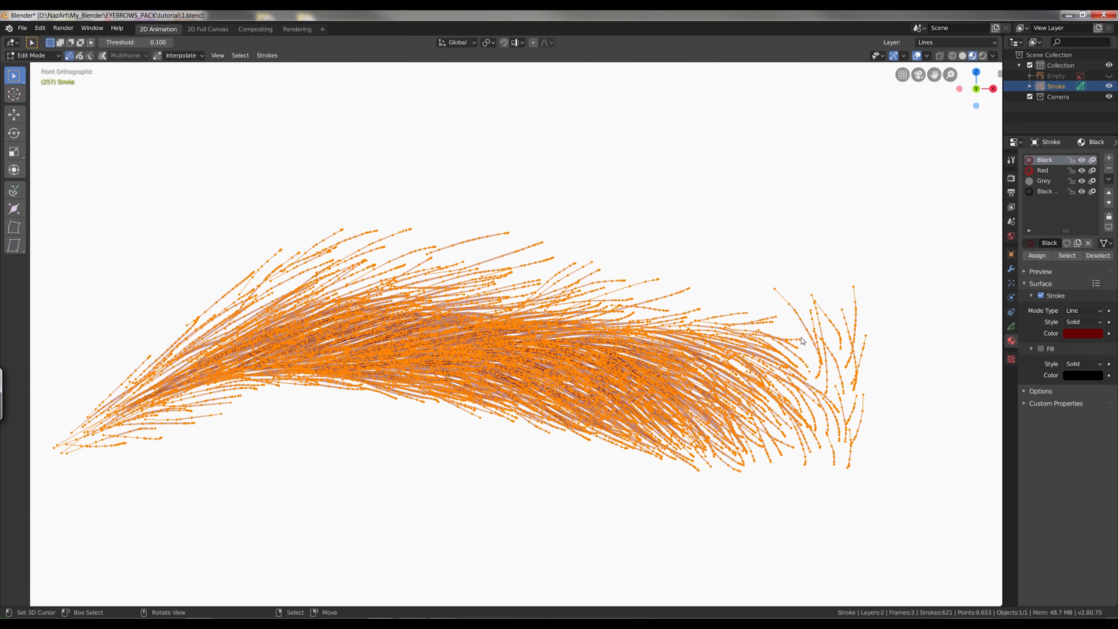
click(267, 56)
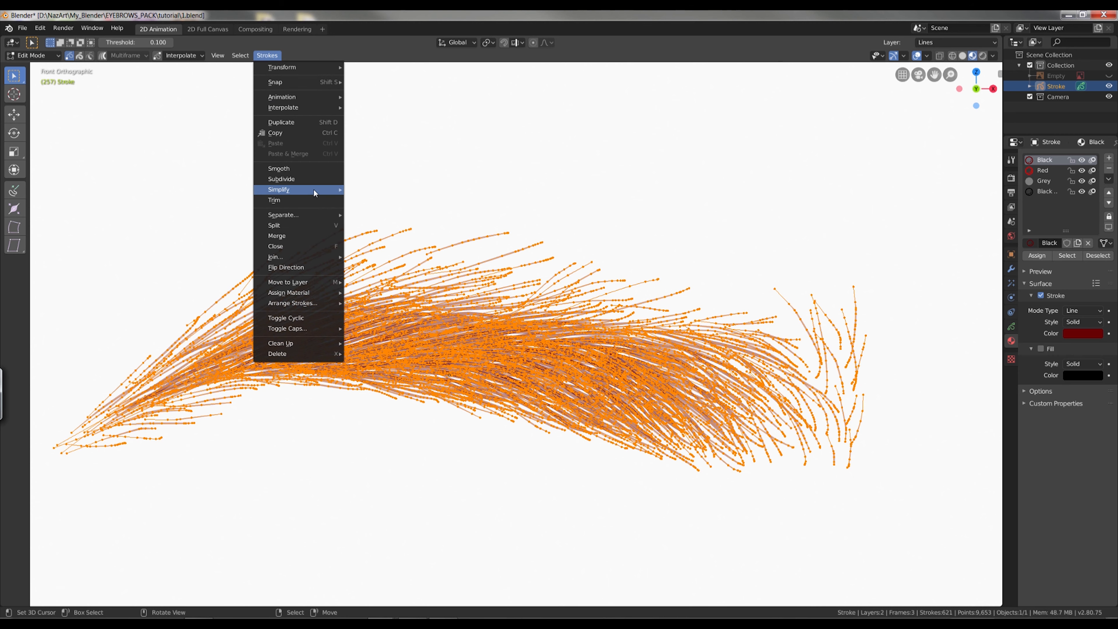
mouse_move(315, 192)
click(369, 186)
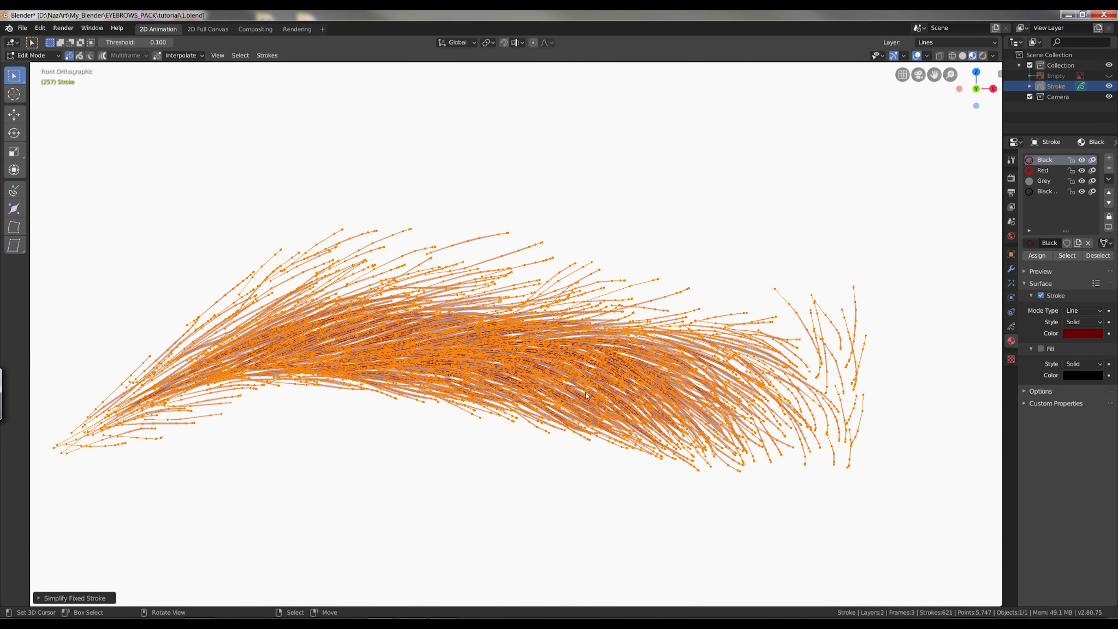
key(alt+a)
scroll(864, 396, down, 1)
key(Tab)
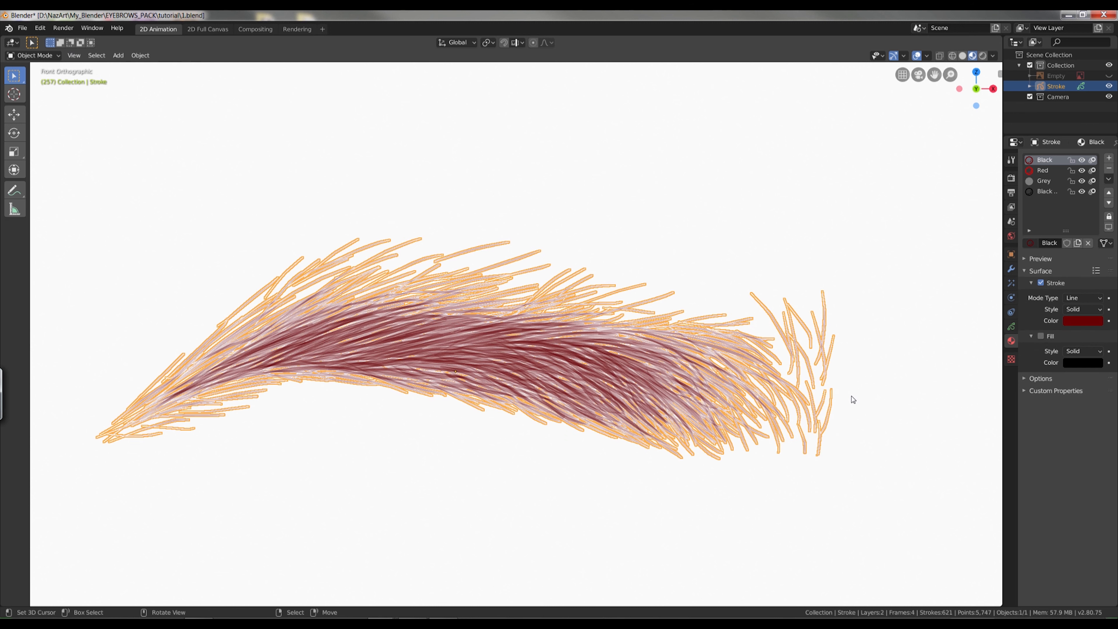
Convert the Grease Pencil strokes to a curve object and hide the original Stroke object.
click(148, 57)
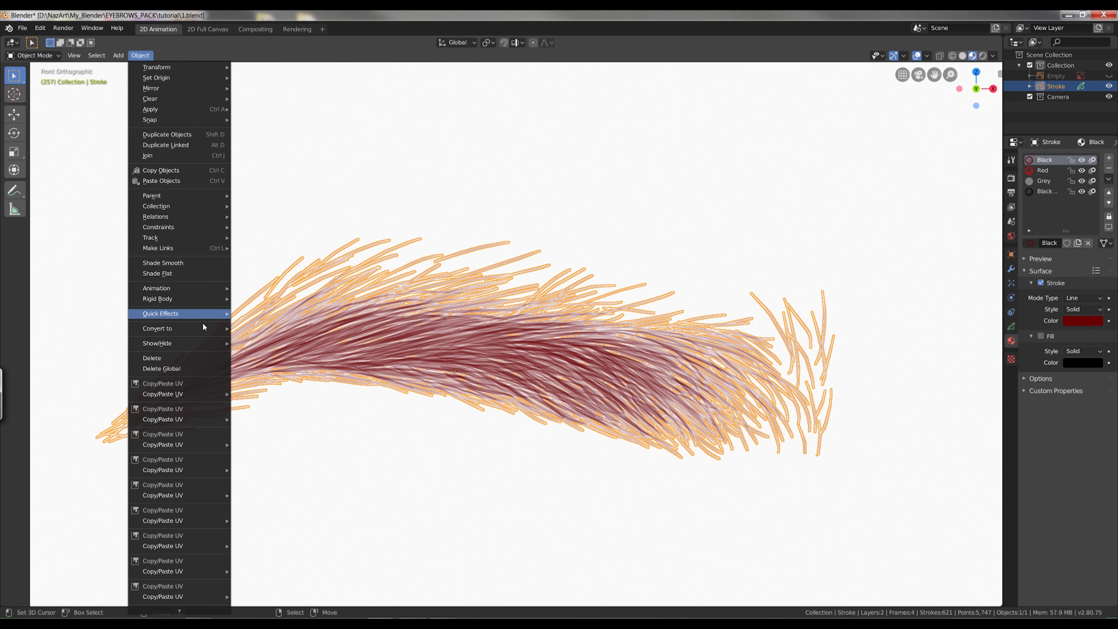
mouse_move(208, 333)
click(249, 329)
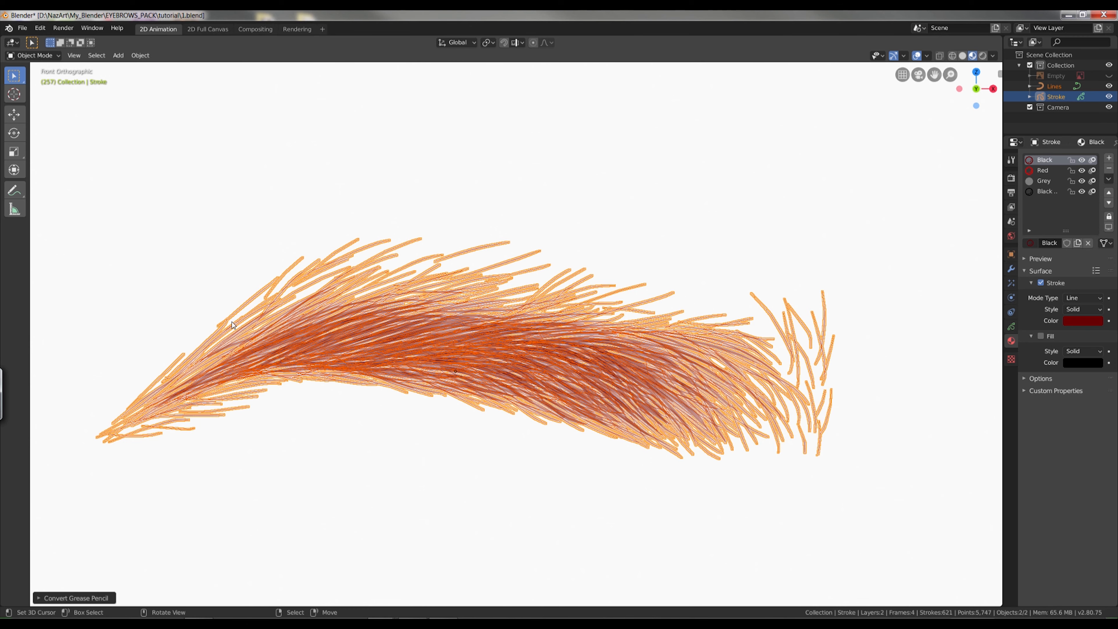
click(753, 336)
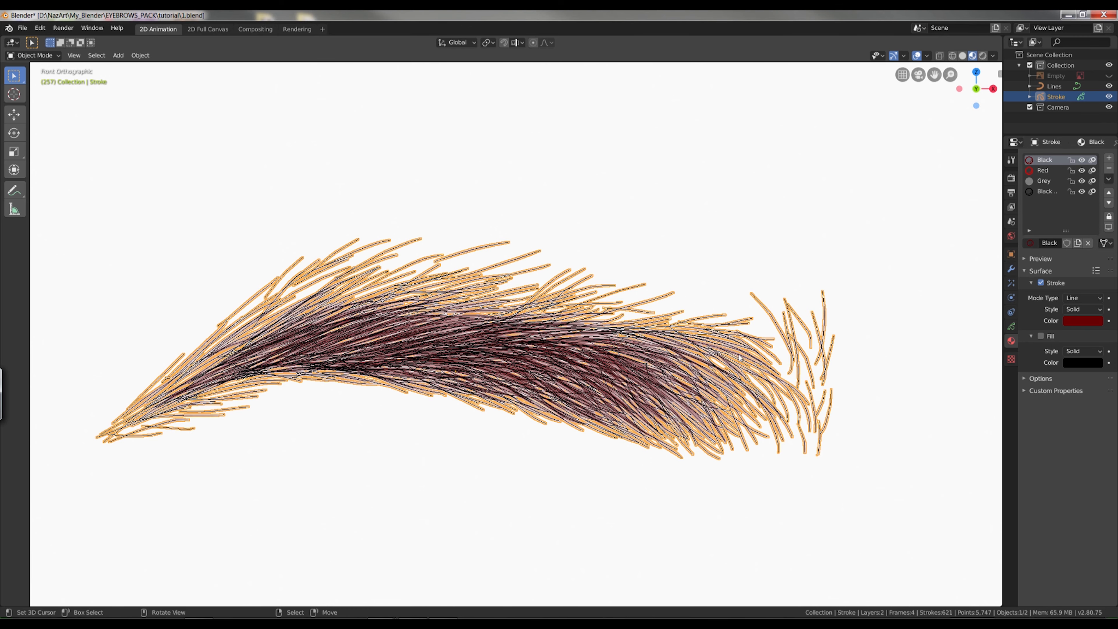
key(g)
click(749, 279)
mouse_move(738, 348)
alt+shift+mouse_down()
mouse_move(790, 409)
mouse_move(787, 354)
alt+shift+mouse_up()
key(h)
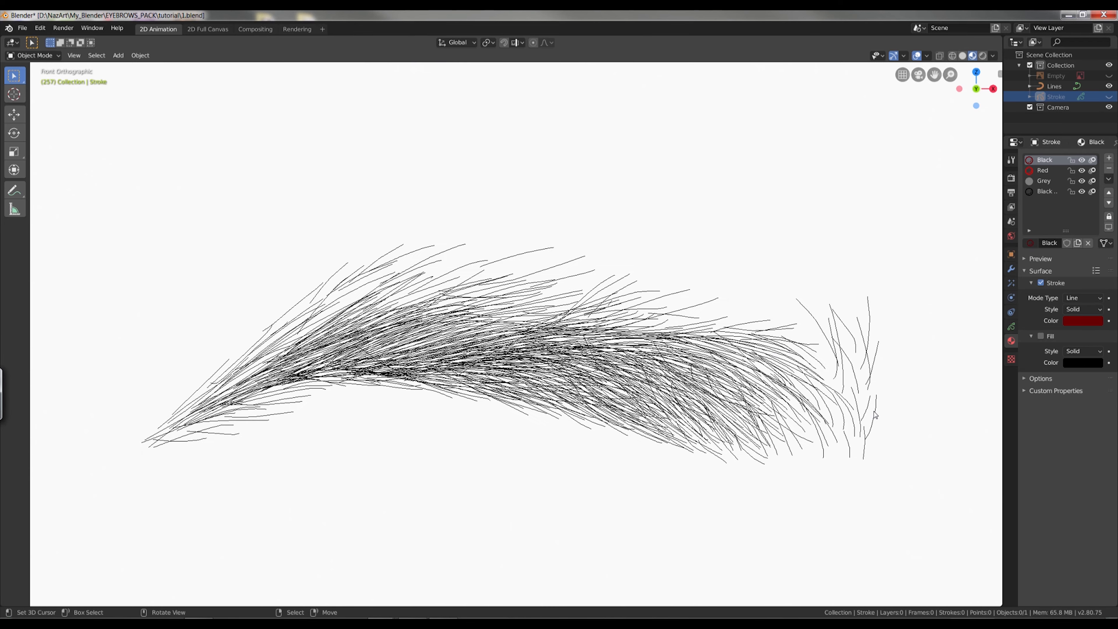
Select the Lines curve object and examine its control points and normals in Edit Mode.
right_click(880, 408)
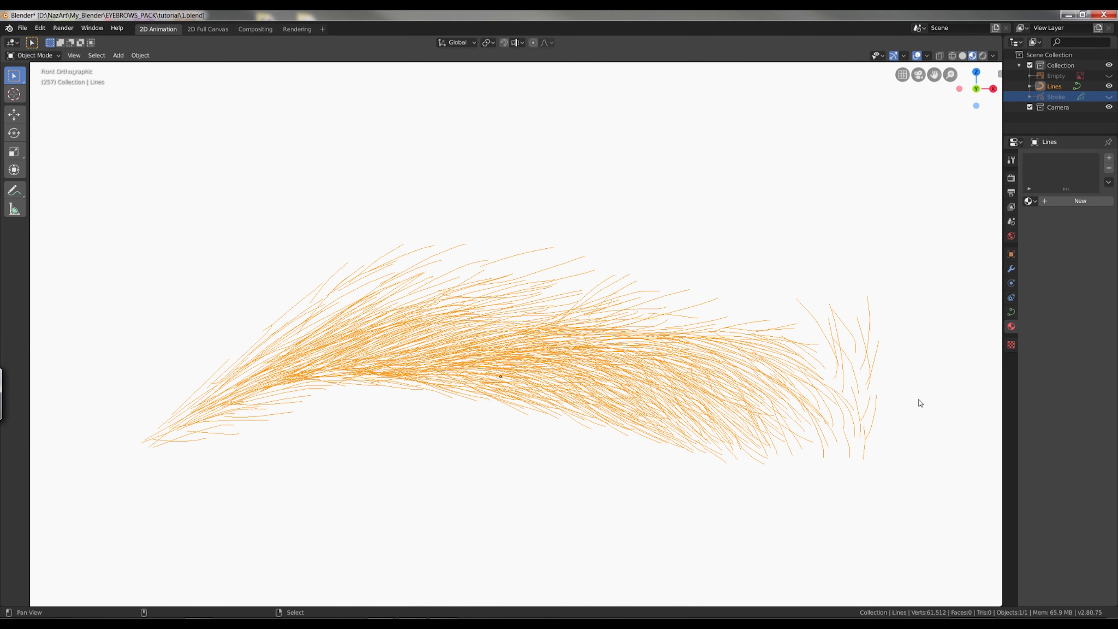
alt+shift+drag(919, 402, 859, 410)
key(Tab)
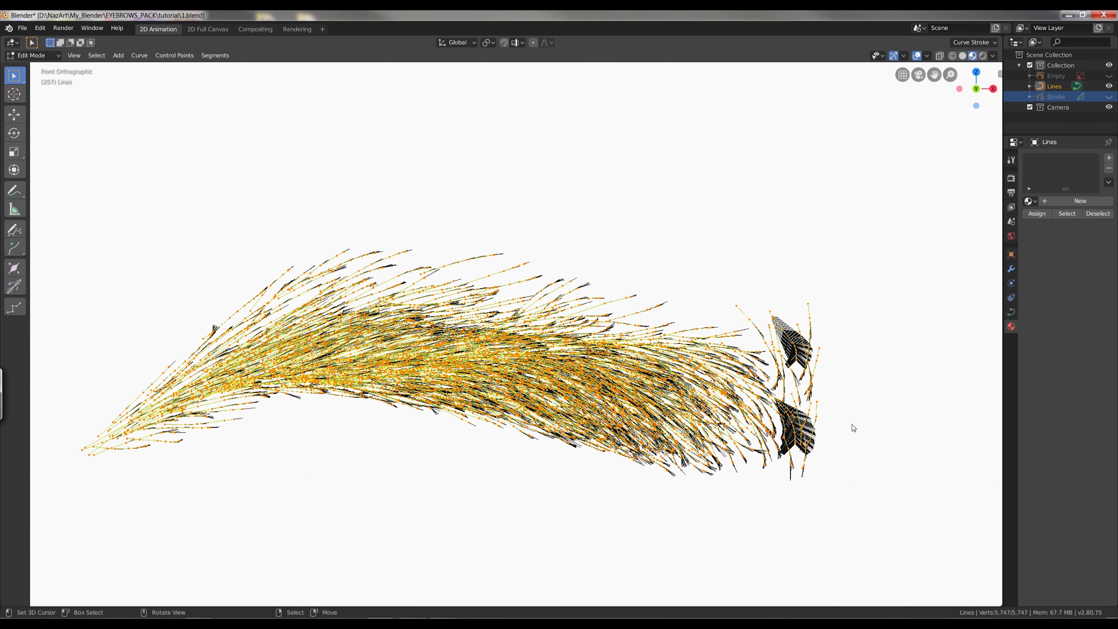
key(Tab)
alt+shift+drag(828, 430, 888, 425)
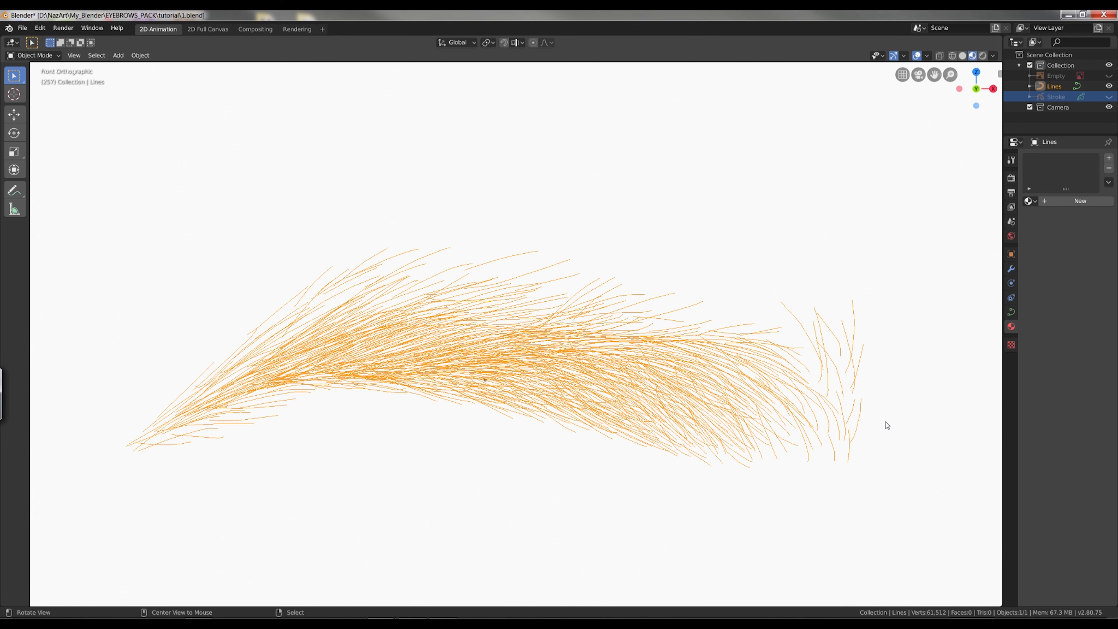
Add a mesh plane and delete all its vertices in Edit Mode to leave an empty mesh.
key(alt+a)
key(shift+a)
mouse_move(877, 428)
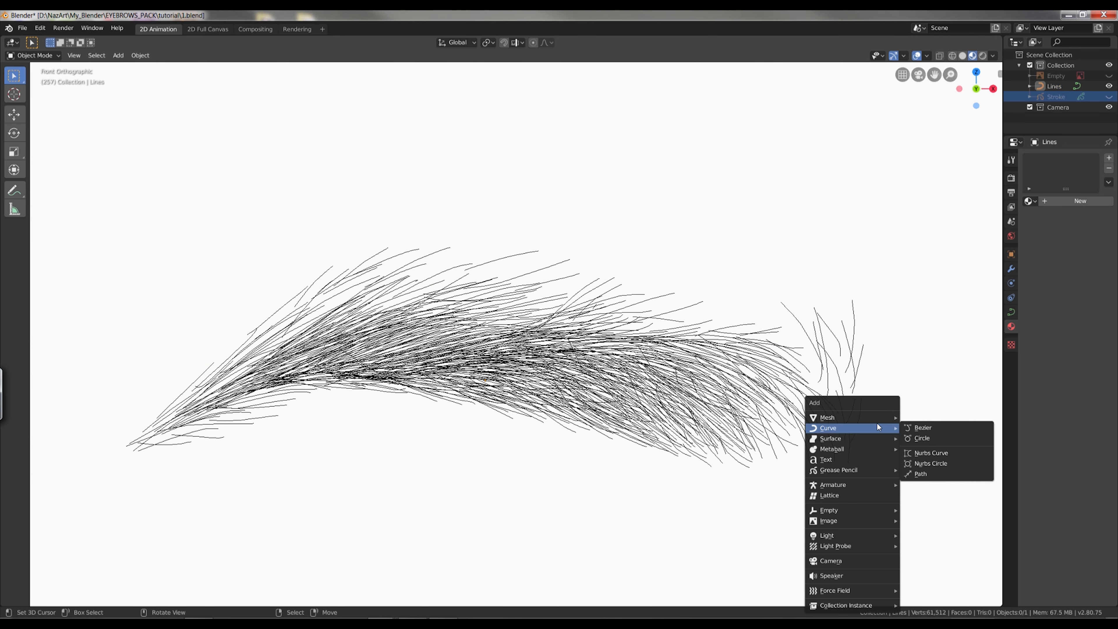
click(914, 417)
middle_drag(911, 417, 900, 423)
key(alt+g)
key(Tab)
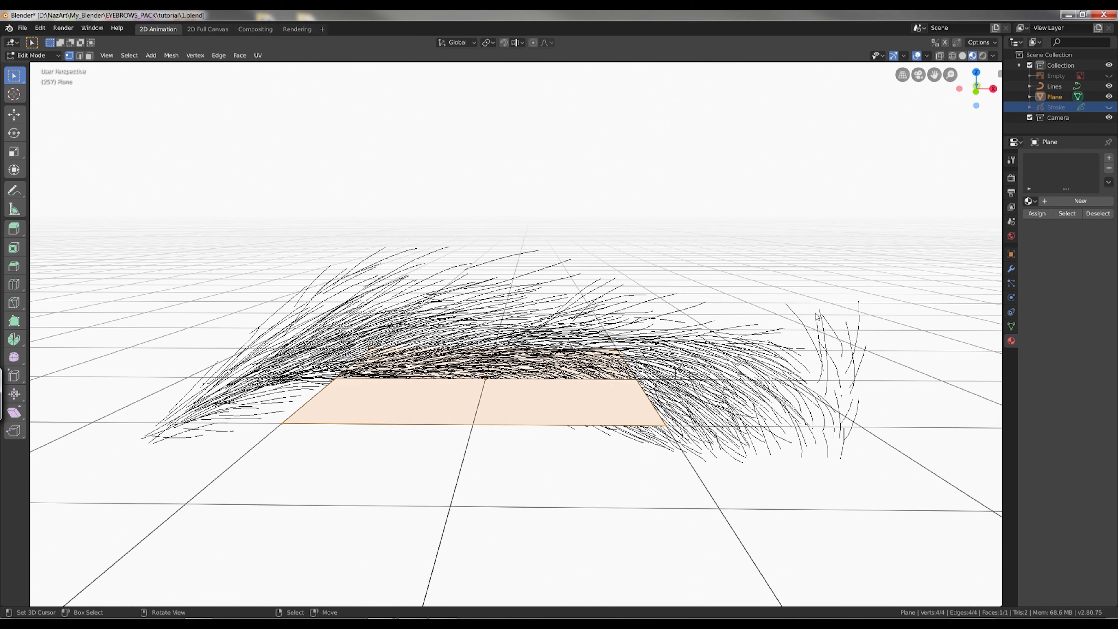
key(x)
click(826, 316)
In front view, build an upright edge beyond the eyebrow's wide end and extrude two faces over the hairs toward the middle.
key(KP_1)
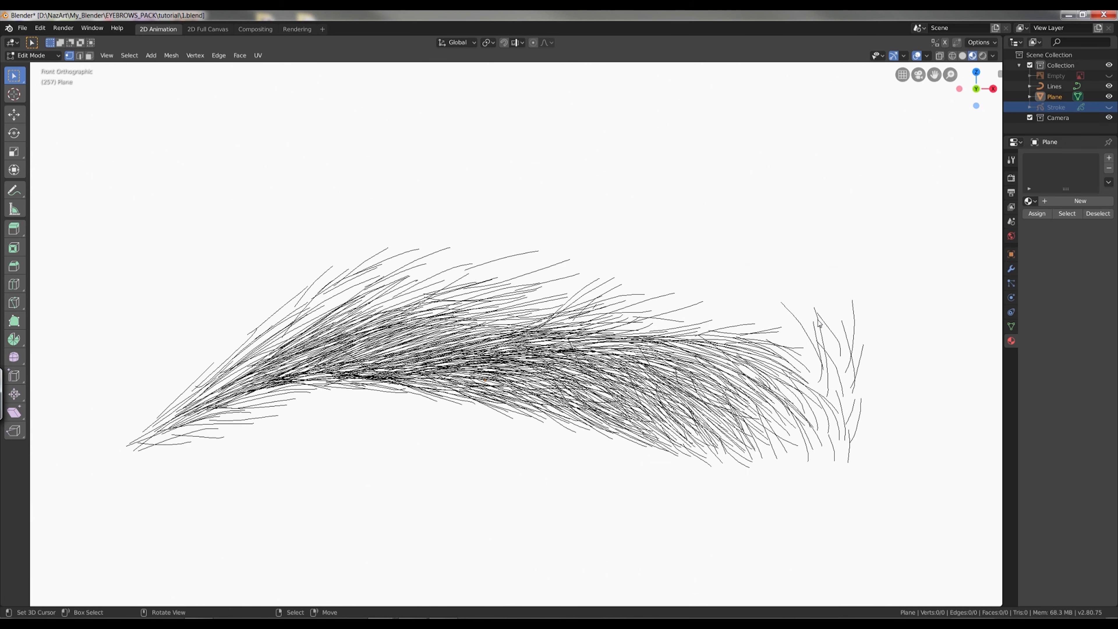
ctrl+right_click(880, 287)
key(e)
click(873, 509)
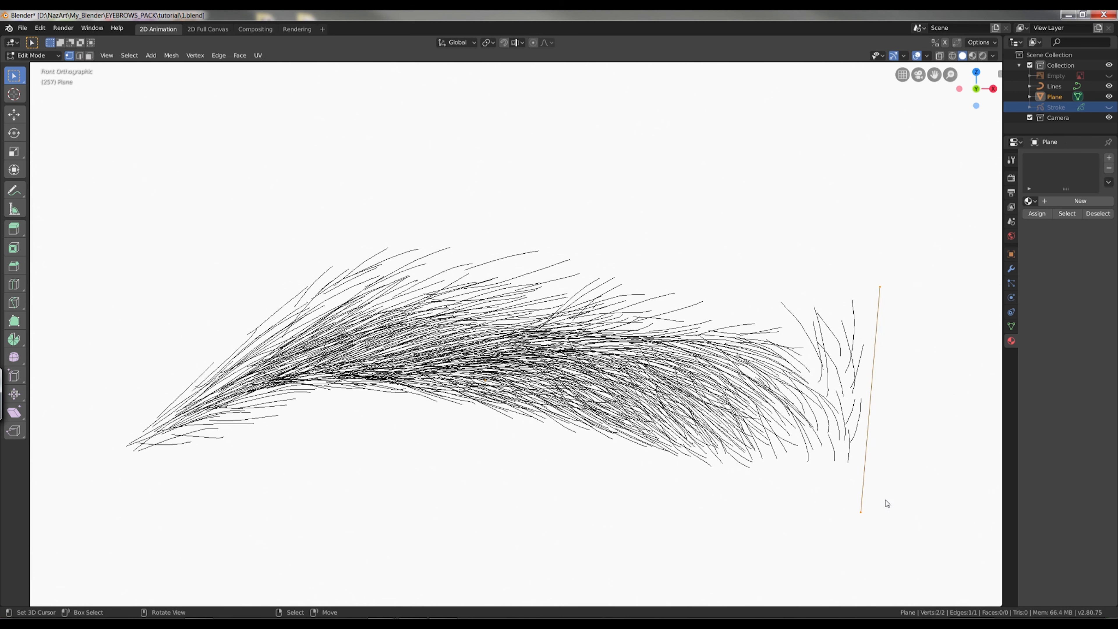
key(a)
key(e)
click(777, 469)
key(e)
click(628, 392)
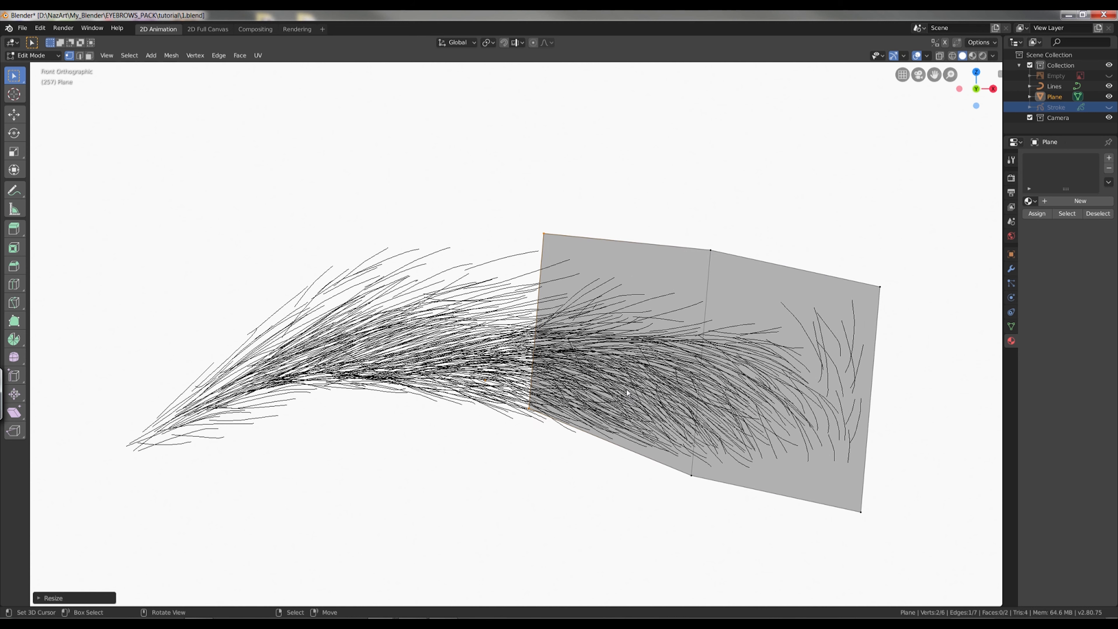
key(s)
click(666, 403)
Extrude a third face toward the arch and rotate its end edge to follow the eyebrow's bend.
key(e)
click(512, 391)
key(r)
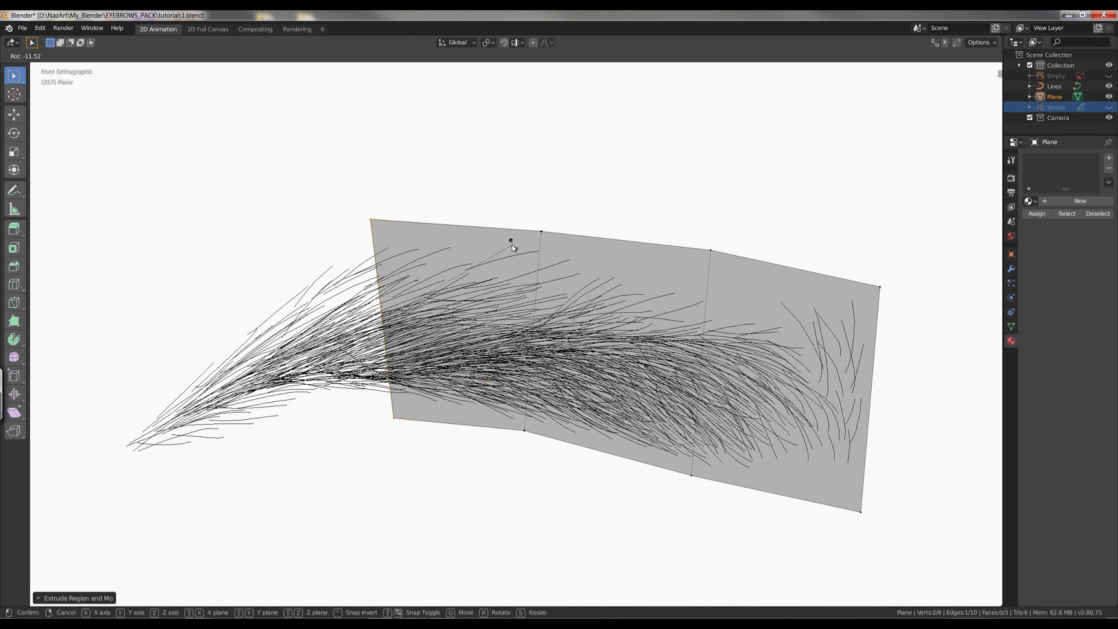
click(509, 238)
Extrude two more faces down to the thin tail, scaling and rotating the end edges to fit the narrowing hairs.
key(e)
click(331, 379)
key(s)
click(282, 380)
key(g)
key(s)
key(r)
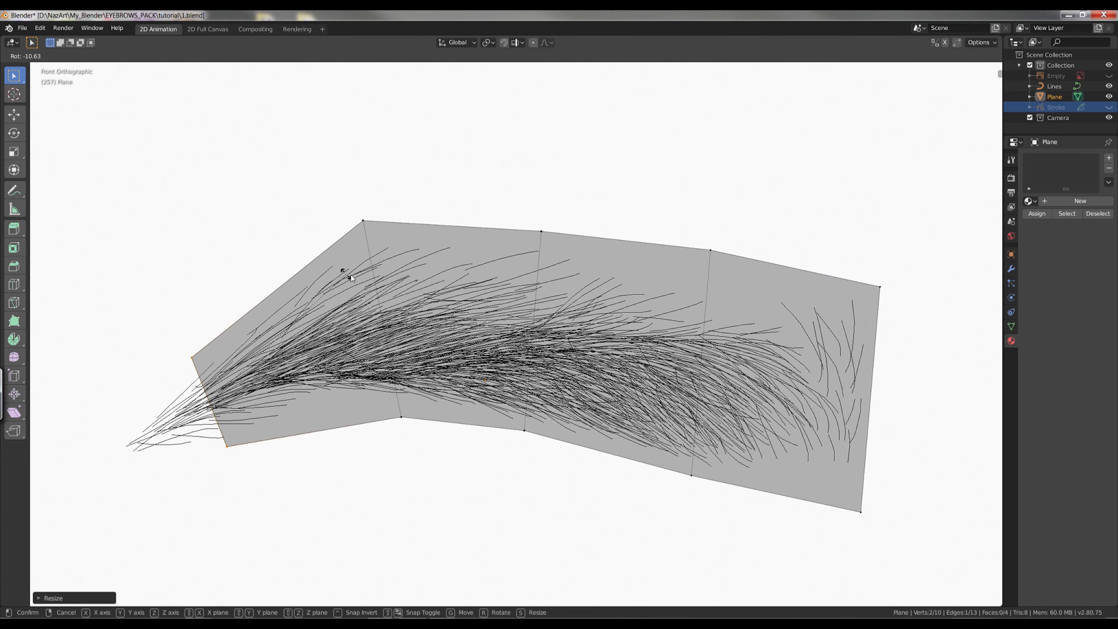
click(343, 280)
key(e)
click(238, 406)
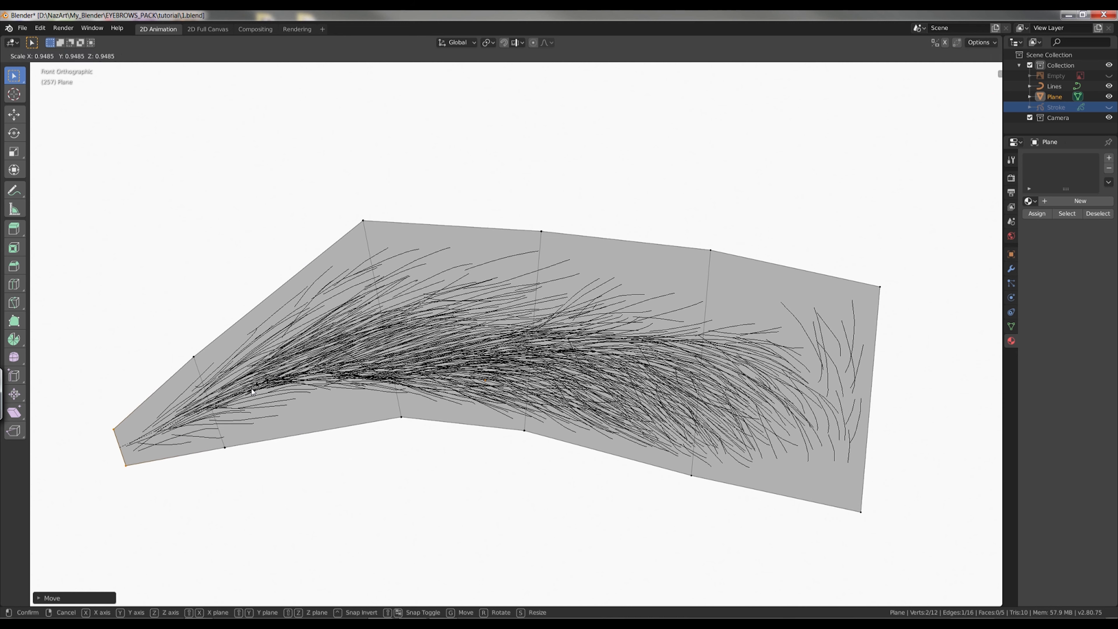
Add a Subdivision Surface modifier to the eyebrow-shaped plane.
key(Tab)
click(1012, 269)
click(1066, 158)
click(907, 329)
Move the plane's two wide-end corners outward and nudge the upper edge vertices to fit the hairs.
key(Tab)
right_drag(880, 287, 930, 261)
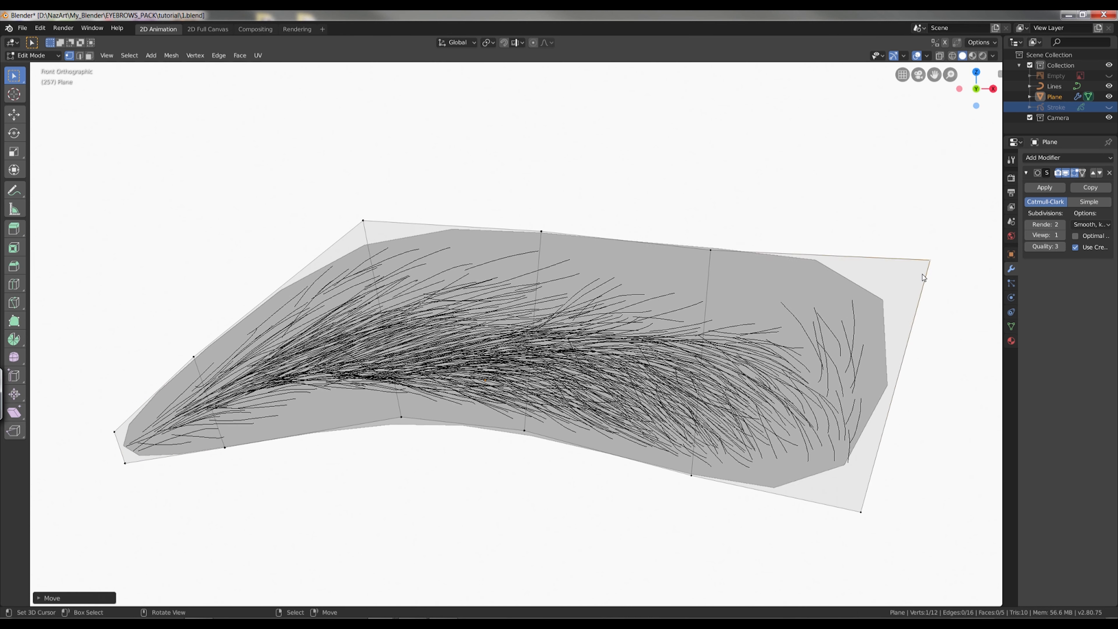
right_drag(861, 512, 887, 529)
right_drag(711, 250, 713, 256)
right_drag(533, 223, 538, 228)
Add a lengthwise loop cut and crosswise loop cuts around the arch, and pull the arch's outline vertices closer to the hairs.
key(ctrl+r)
click(741, 357)
key(ctrl+r)
click(455, 228)
Add crosswise loop cuts in the wide section and pull the wide end's corner and border vertices inward around the hairs.
key(ctrl+r)
click(282, 285)
right_drag(363, 220, 361, 237)
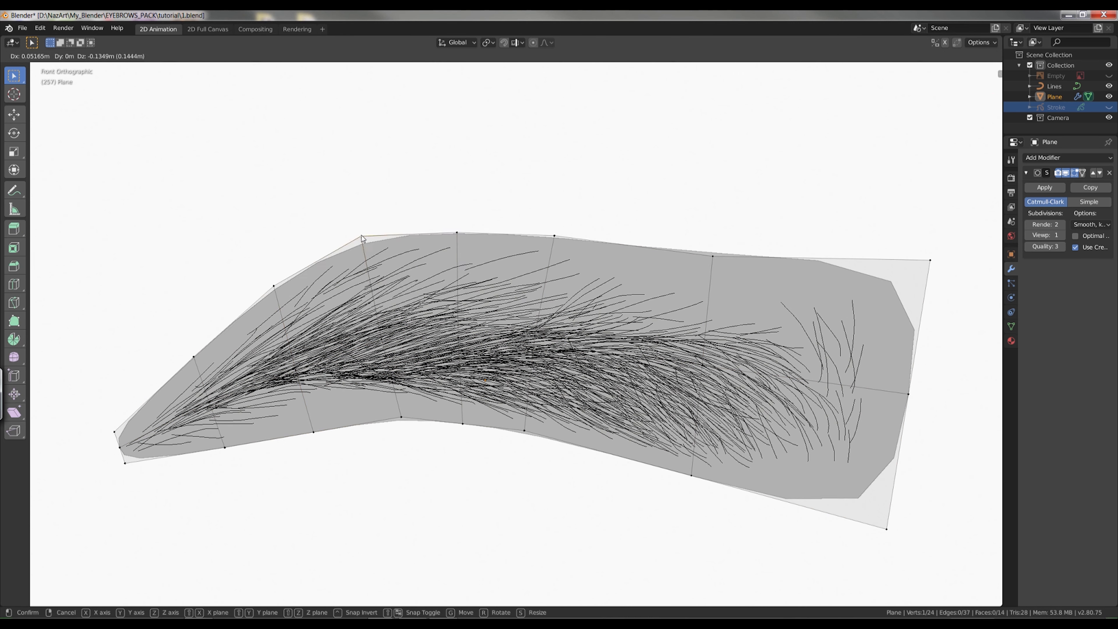
right_drag(313, 432, 301, 410)
key(ctrl+r)
click(781, 498)
key(ctrl+r)
click(639, 247)
right_drag(930, 261, 898, 295)
right_drag(887, 529, 853, 492)
right_drag(789, 502, 757, 485)
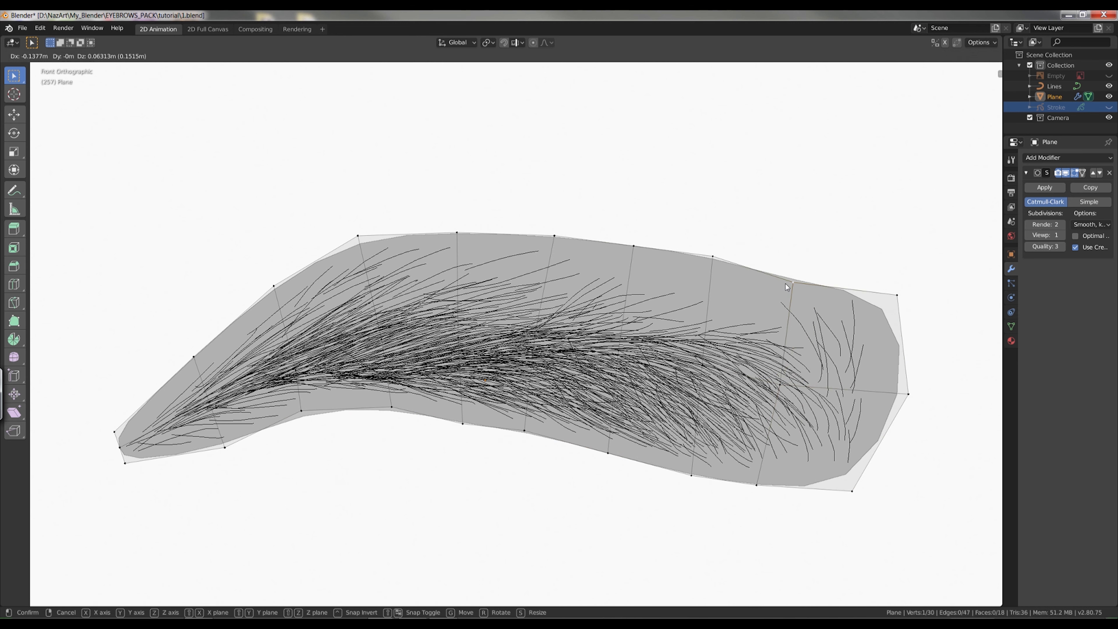
right_drag(821, 259, 800, 280)
key(Tab)
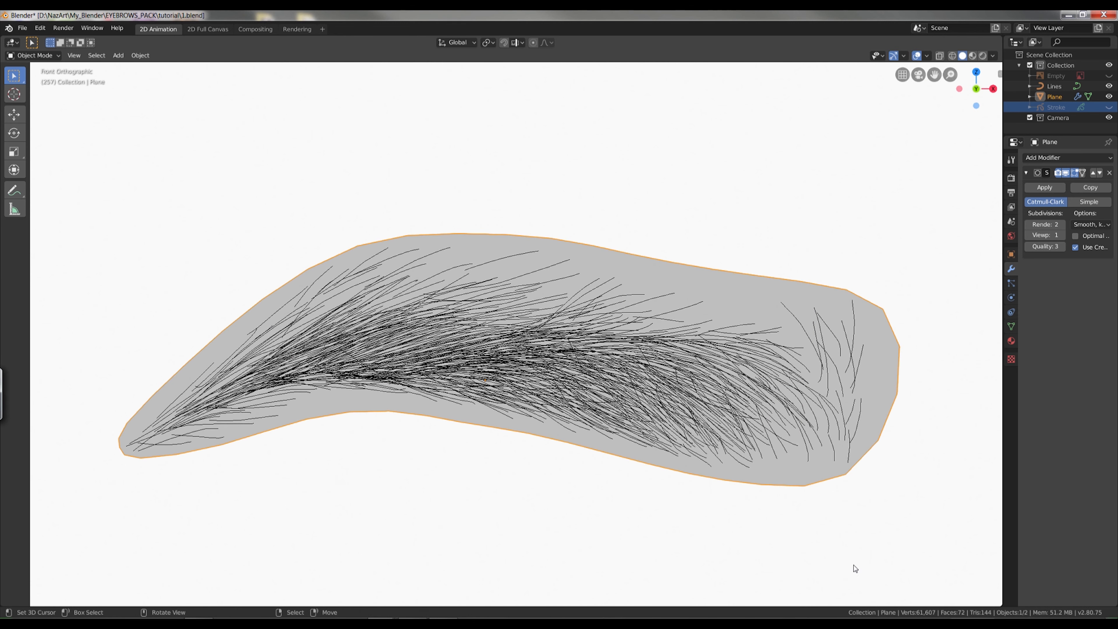
Open the Lines curve in Edit Mode and turn off the display of its normals.
click(1059, 88)
key(Tab)
middle_drag(850, 290, 773, 303)
click(929, 58)
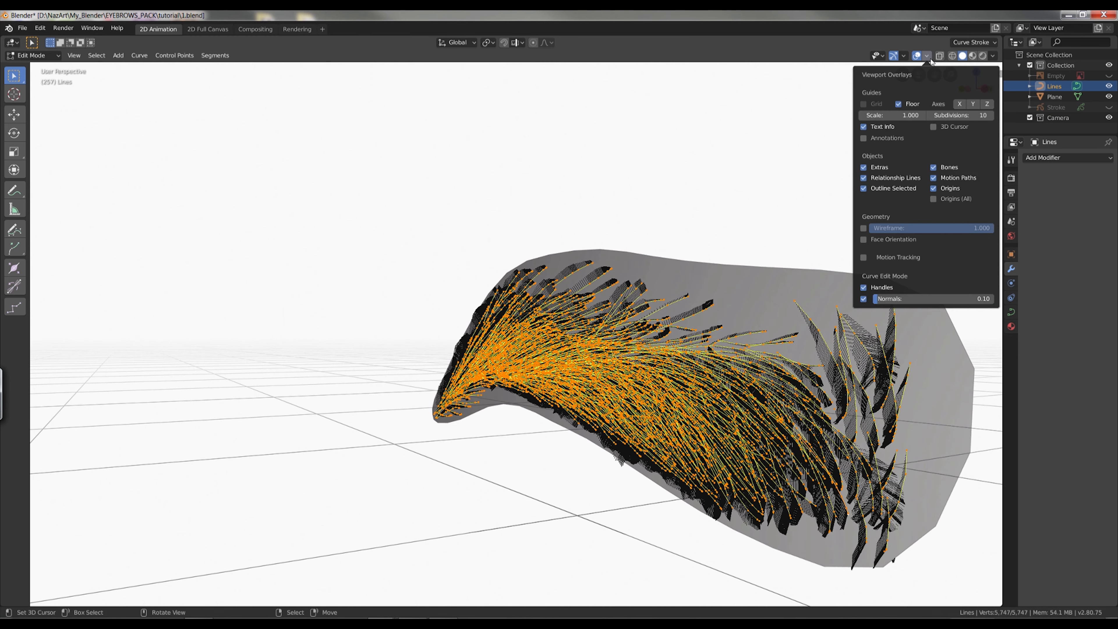
click(864, 299)
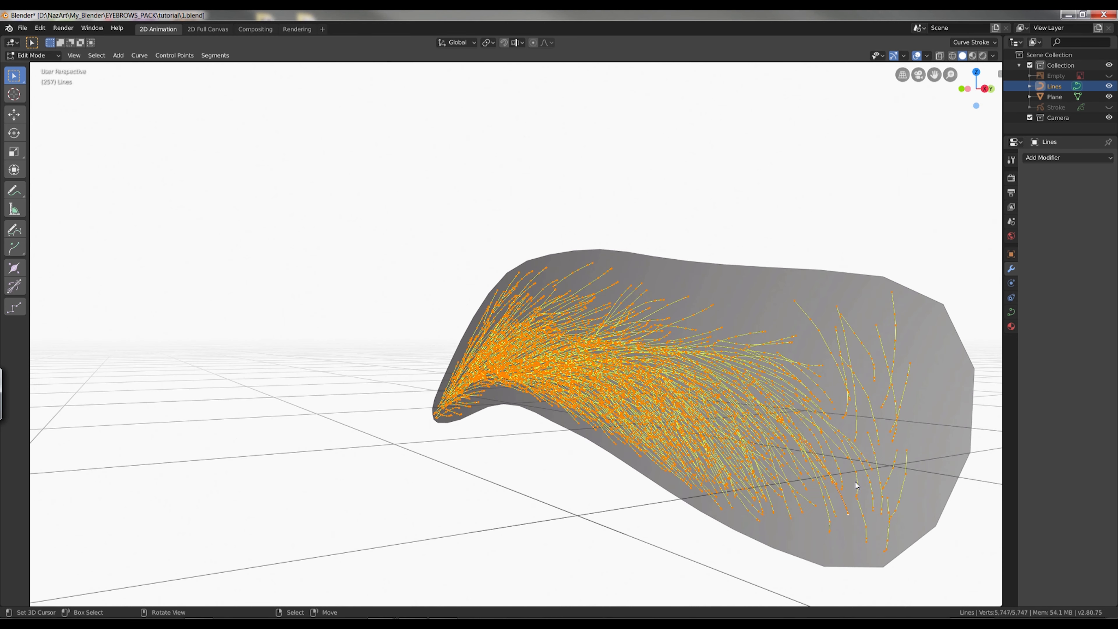
In side view, move all the curve points about 0.07 m along negative Y, away from the plane.
key(KP_3)
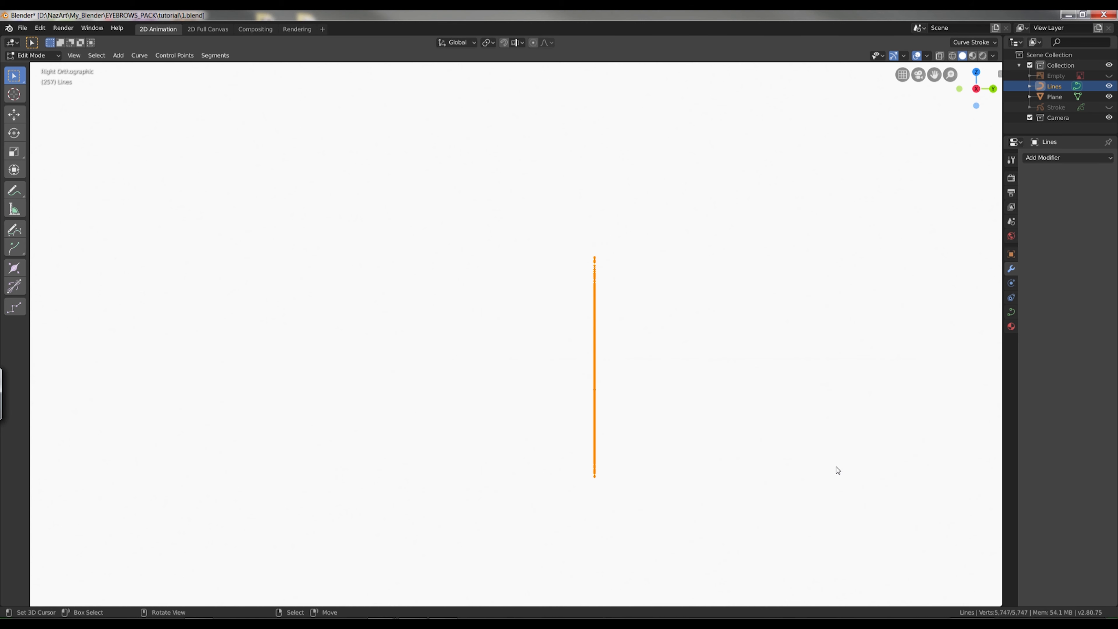
key(z)
click(658, 359)
key(g)
key(y)
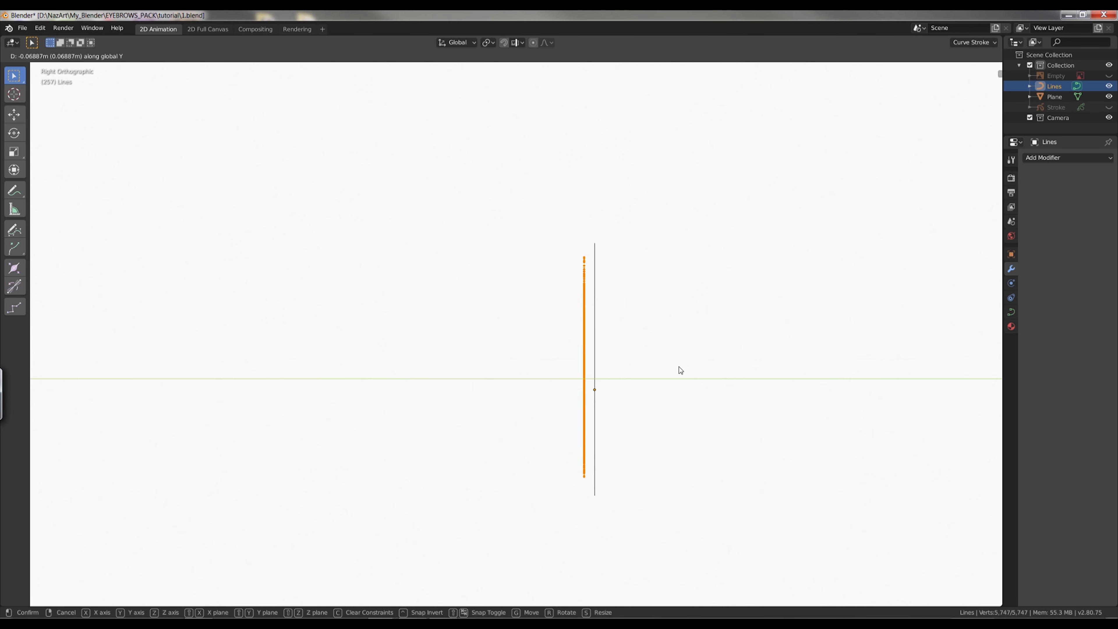
click(685, 370)
Select only the end point at the tip of every hair curve.
mouse_move(686, 368)
middle_down()
mouse_move(616, 309)
mouse_move(661, 335)
middle_up()
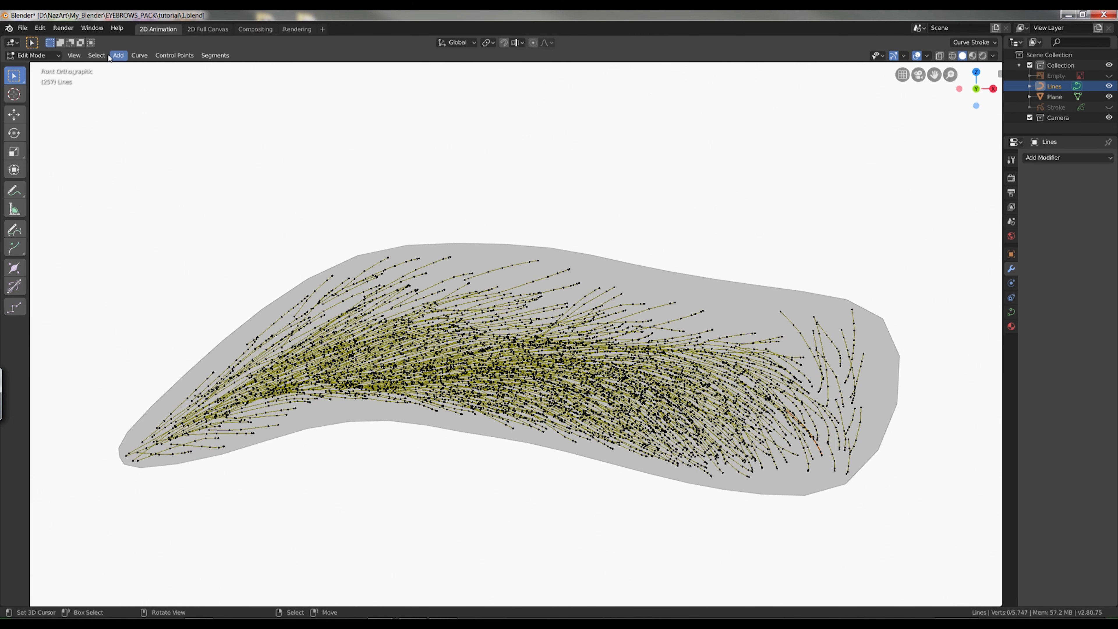
click(97, 55)
click(133, 130)
scroll(897, 363, up, 2)
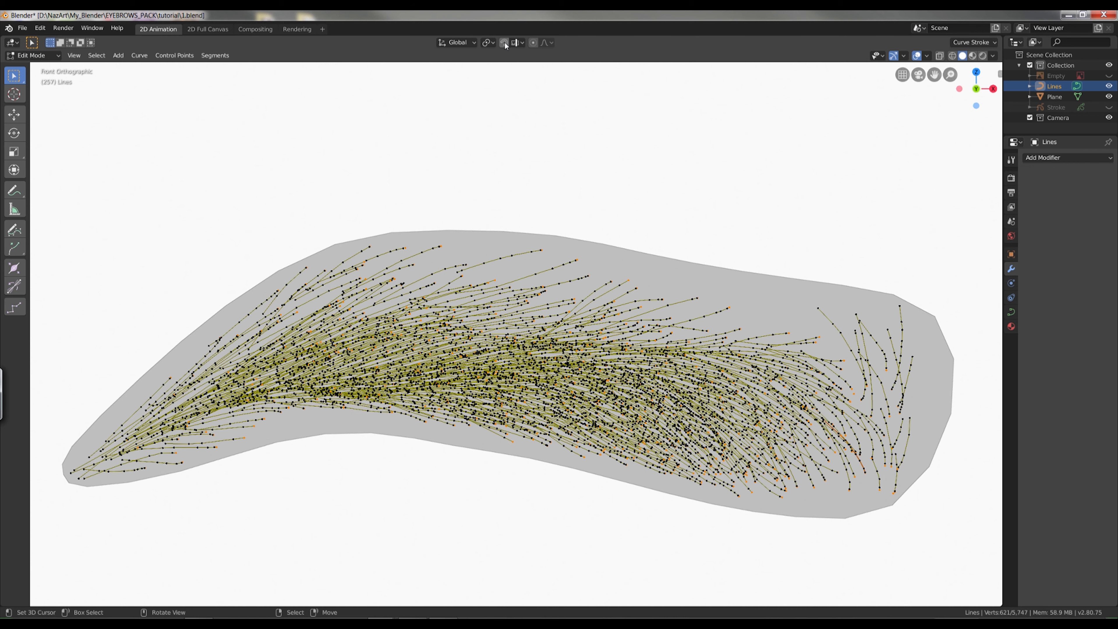
Set snapping to Face with Align Rotation to Target and Project Individual Elements, and move the selected points so they snap to the plane.
click(517, 43)
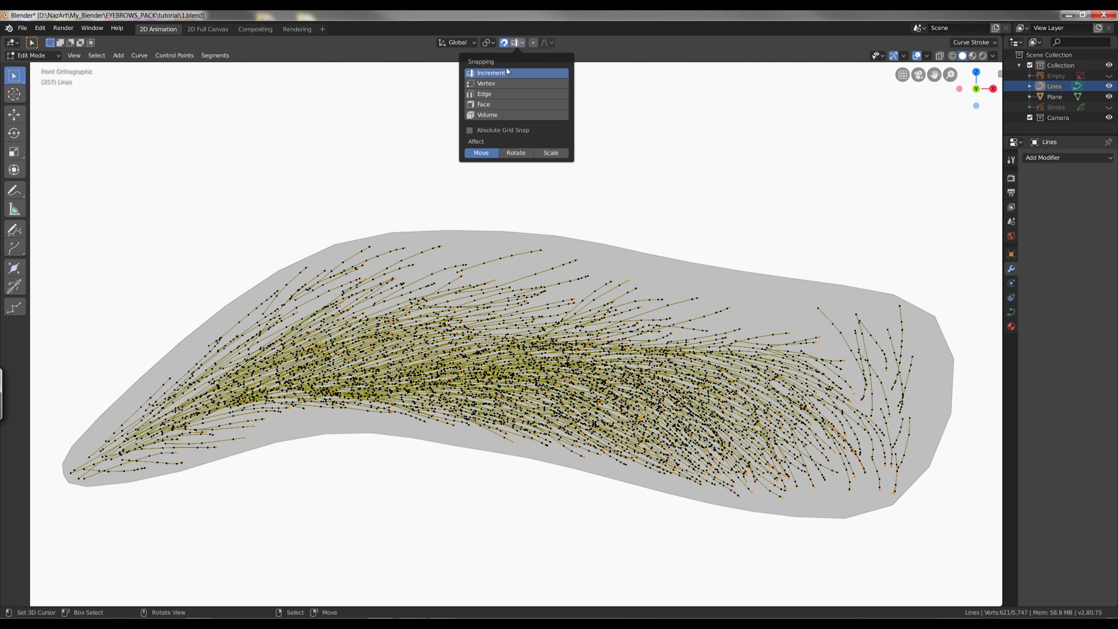
click(494, 104)
click(491, 164)
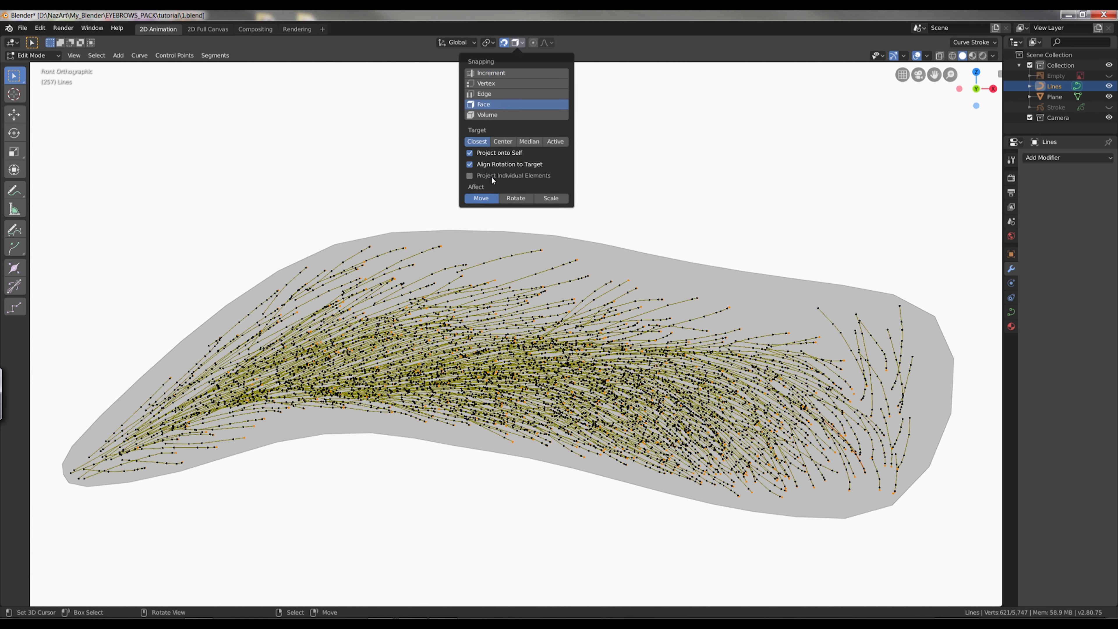
click(491, 176)
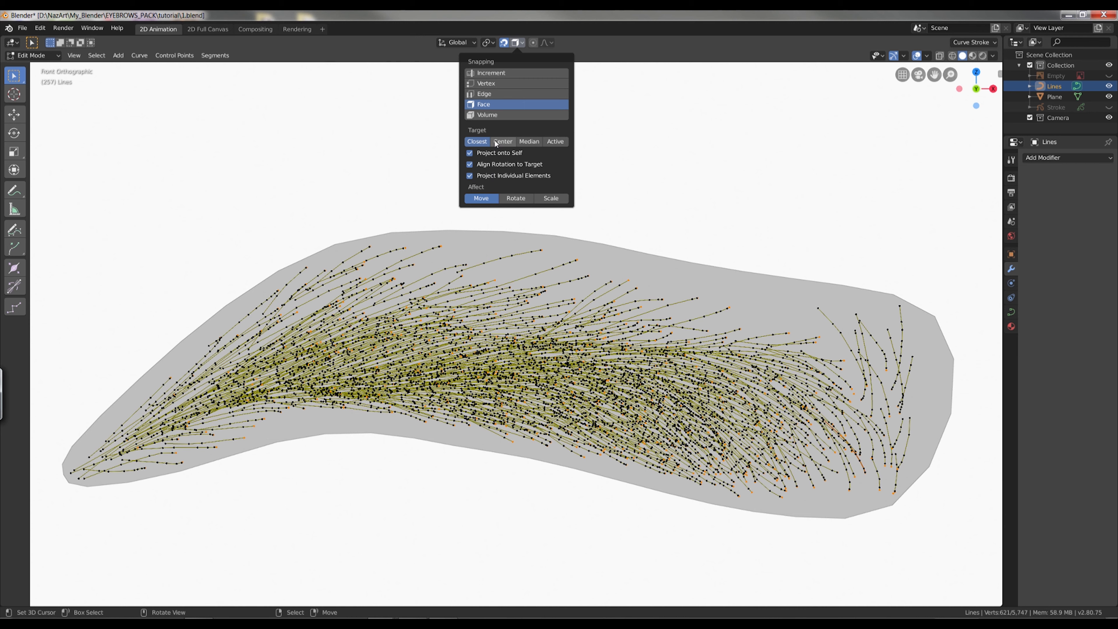
key(g)
click(823, 284)
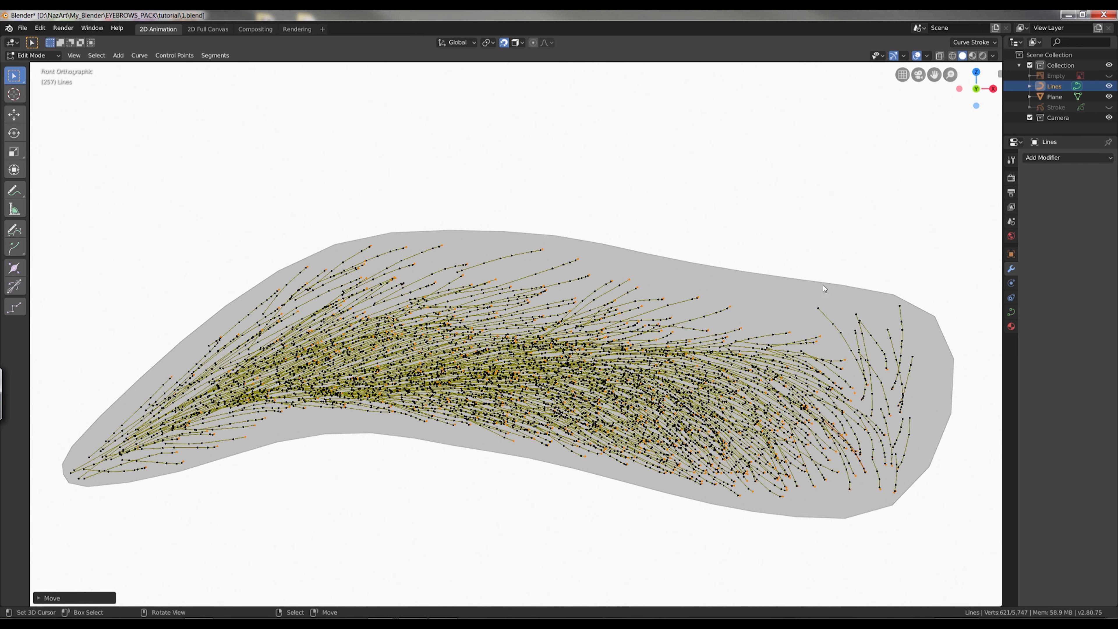
Grow the selection three times from each hair's snapped end point along its curve.
middle_drag(801, 365, 878, 492)
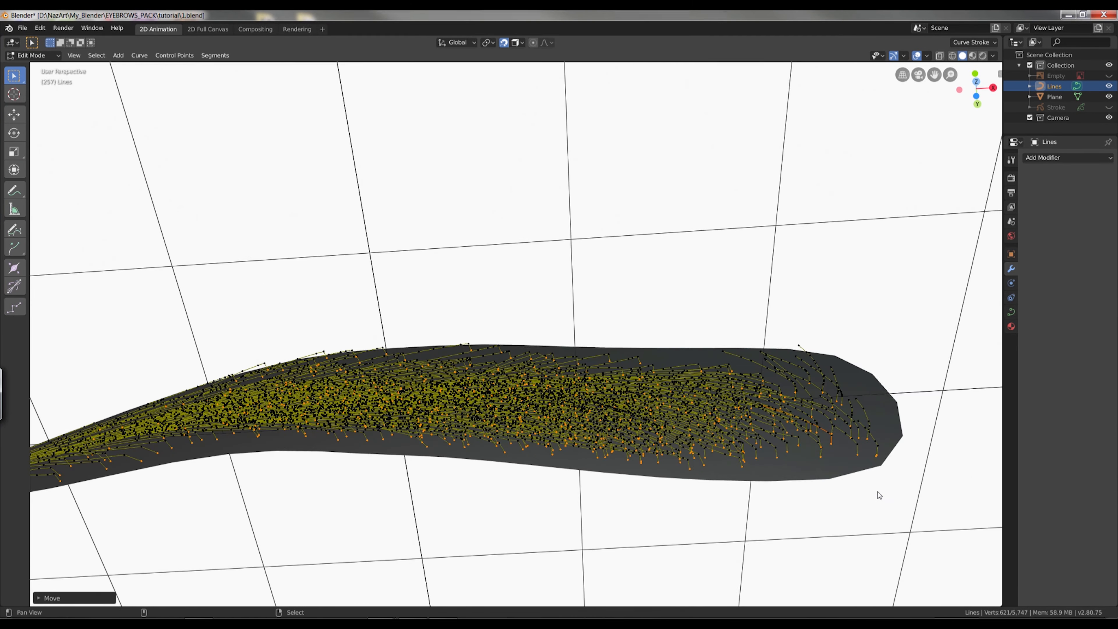
middle_drag(554, 512, 557, 504)
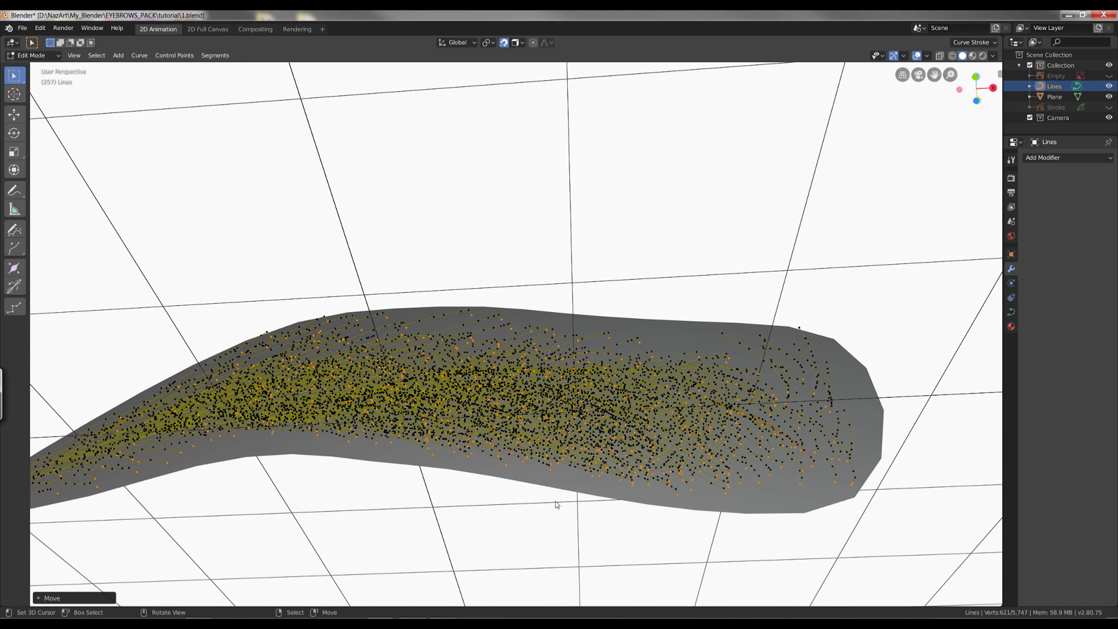
key(ctrl+KP_Add)
key(ctrl+KP_Add)
key(ctrl+KP_Add)
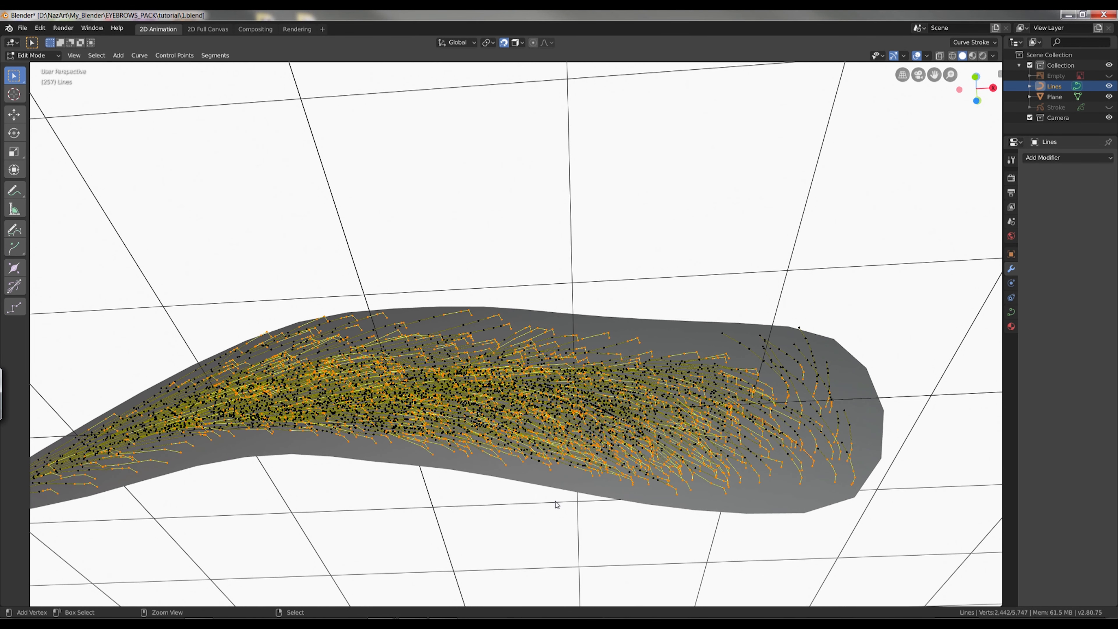
Smooth the selected hair curve points three times.
right_click(951, 431)
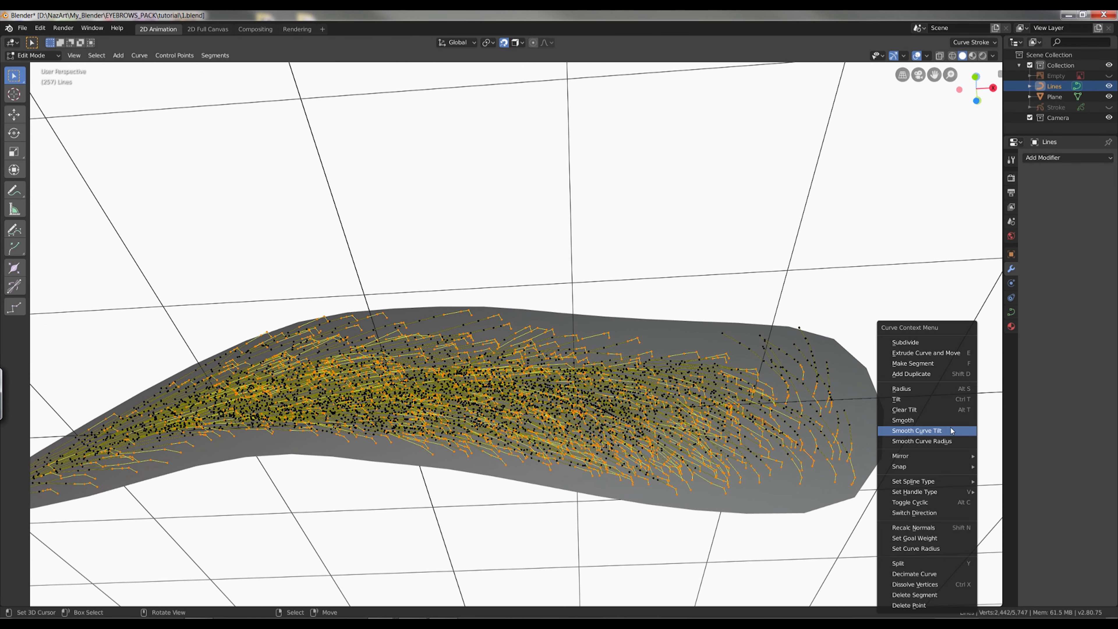
click(949, 419)
right_click(948, 420)
click(947, 420)
right_click(947, 419)
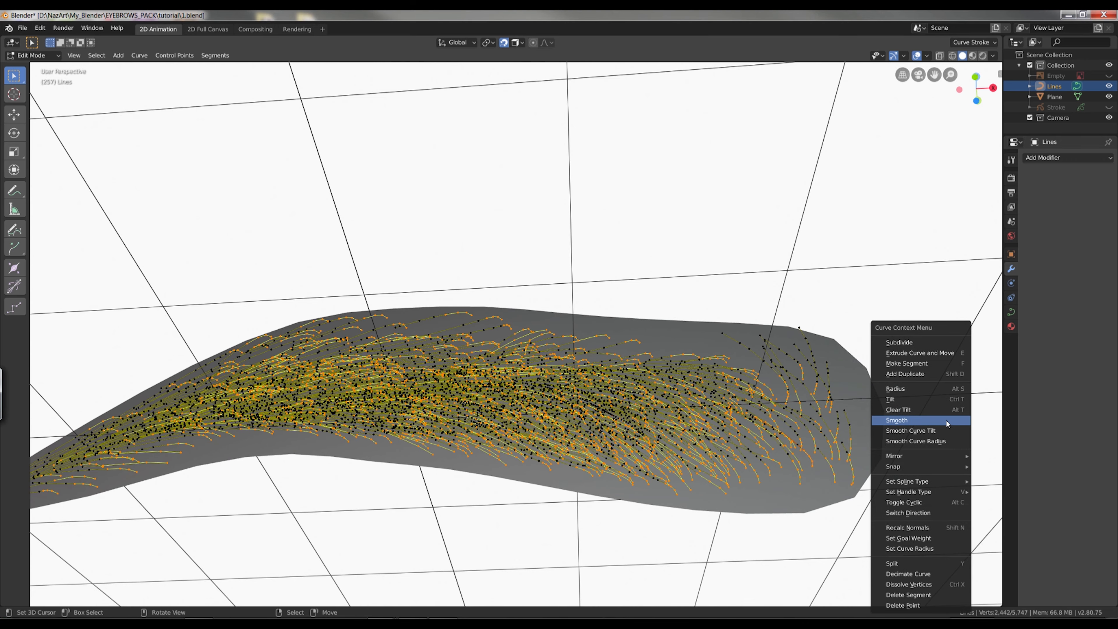
click(946, 420)
Deselect everything and select only the end point at the opposite, unsnapped end of every hair curve.
key(a)
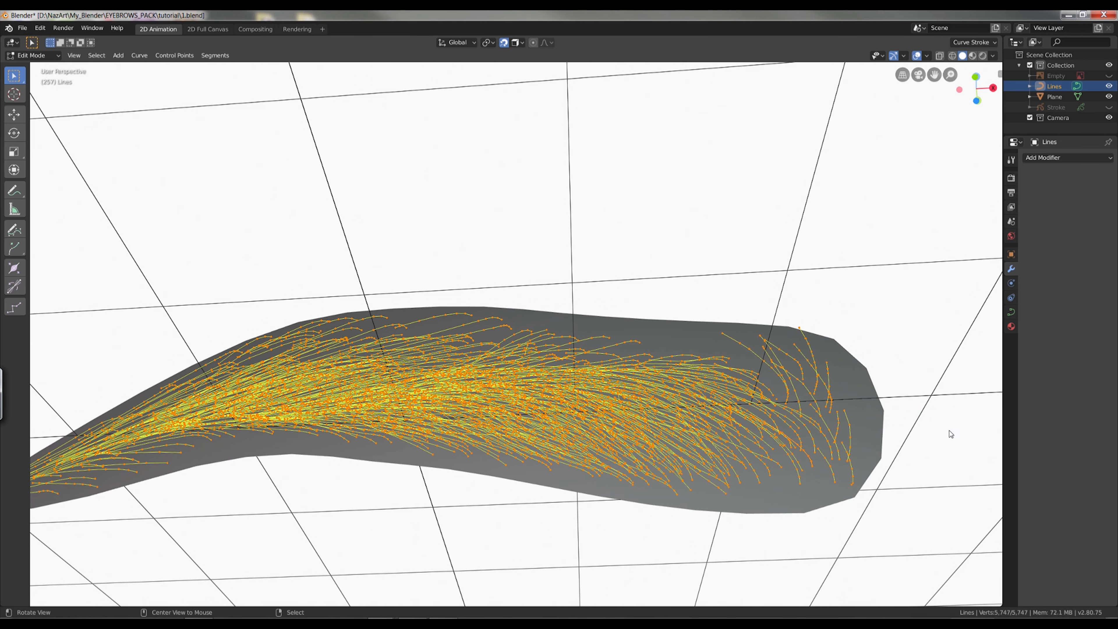
middle_drag(952, 418, 941, 474)
key(alt+a)
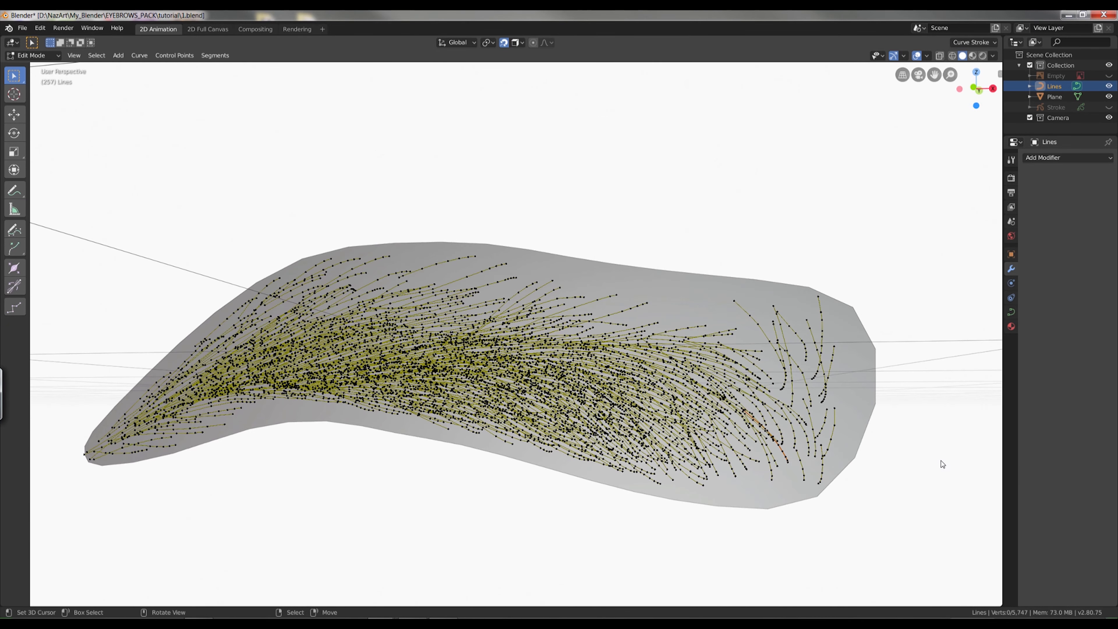
click(108, 56)
click(138, 186)
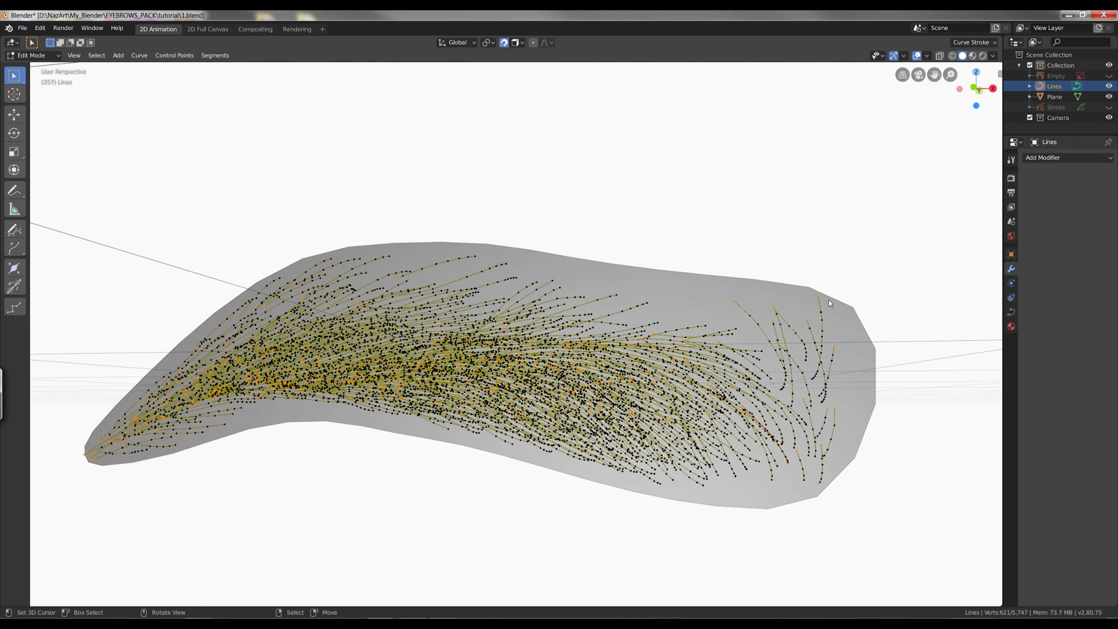
In side view, move the selected end points about 0.03 m along positive Y, towards the plane.
key(KP_3)
ctrl+alt+drag(662, 322, 662, 242)
key(g)
key(y)
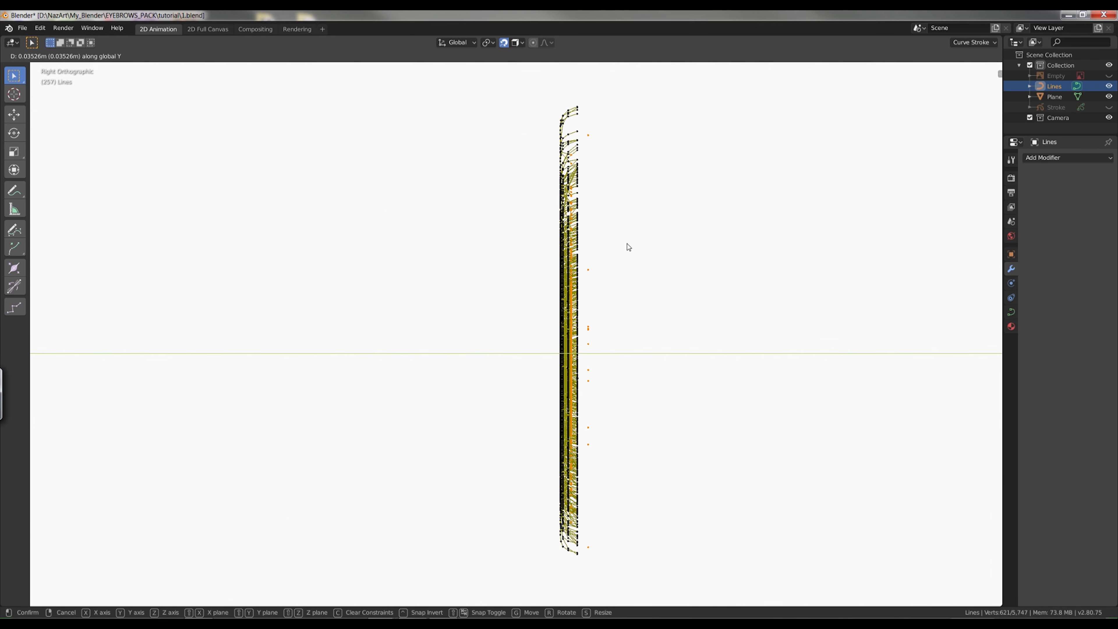
click(626, 248)
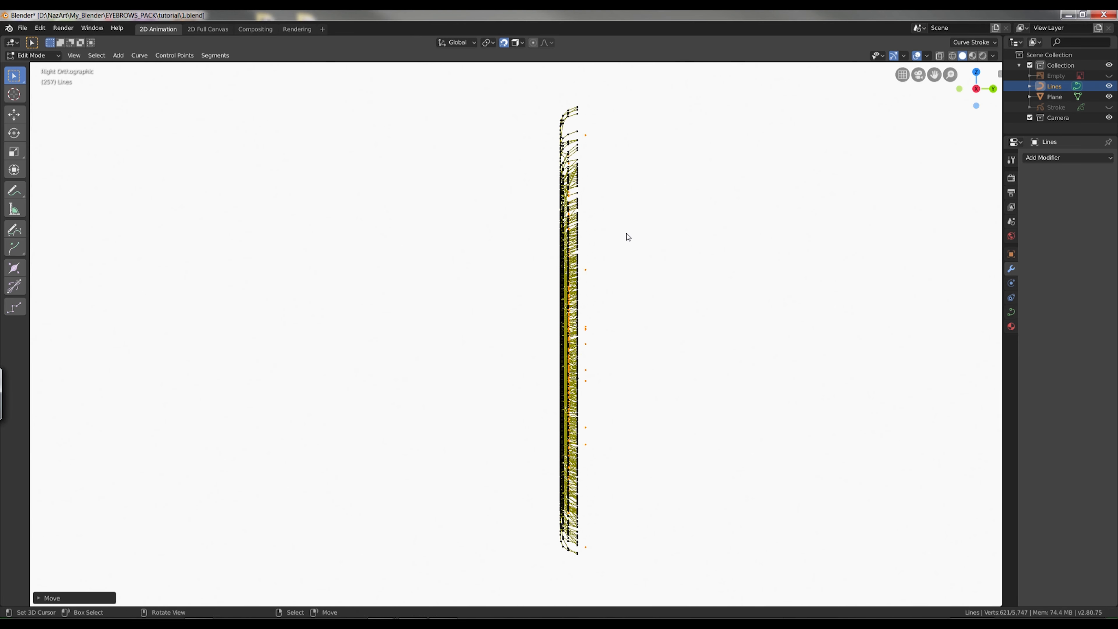
Extend the selection from these end points to their neighbouring points and smooth them.
alt+drag(626, 228, 867, 341)
key(w)
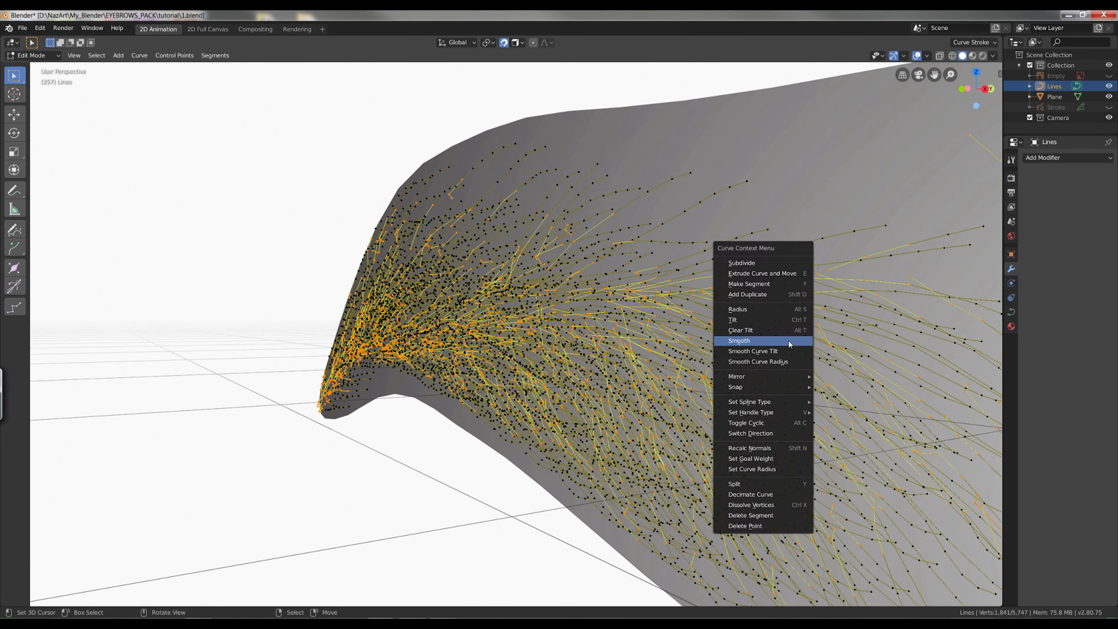
click(789, 341)
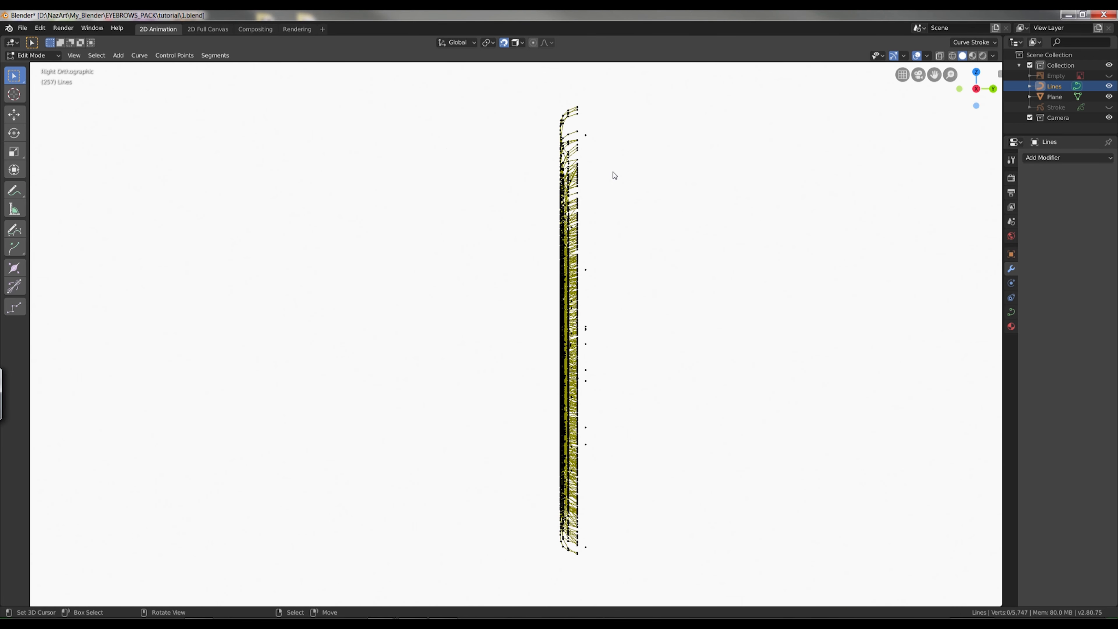
In side view, select the stray points lying behind the plane and delete them.
key(b)
drag(580, 120, 654, 579)
mouse_move(676, 524)
middle_down()
mouse_move(673, 533)
mouse_move(682, 523)
middle_up()
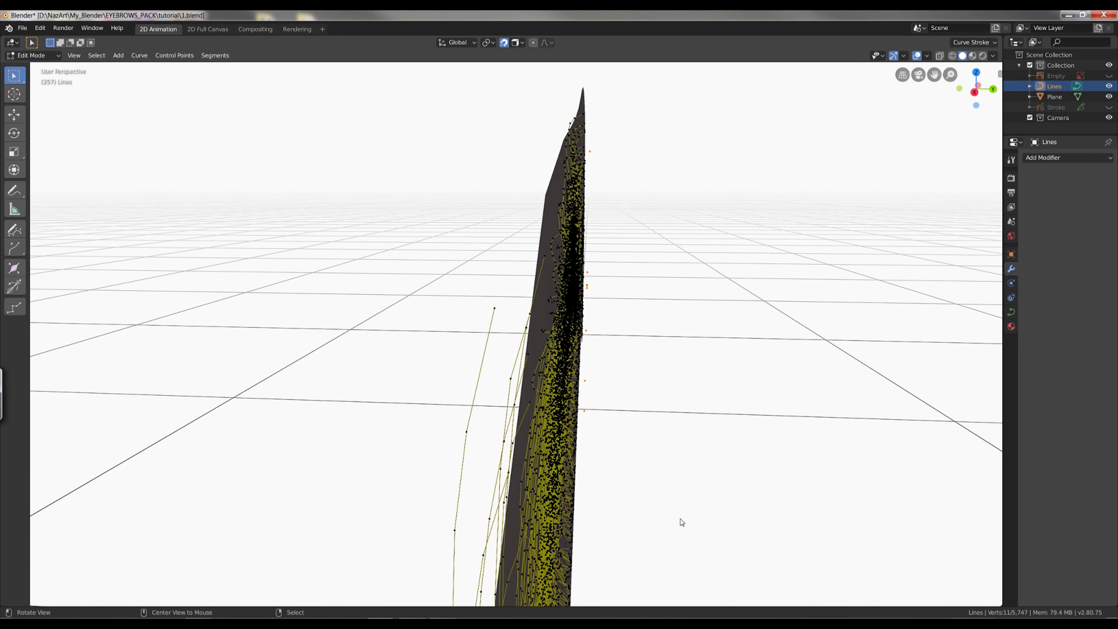
key(x)
click(776, 426)
Return to the front view with the whole eyebrow in sight and switch the Lines curve to Object Mode.
key(KP_1)
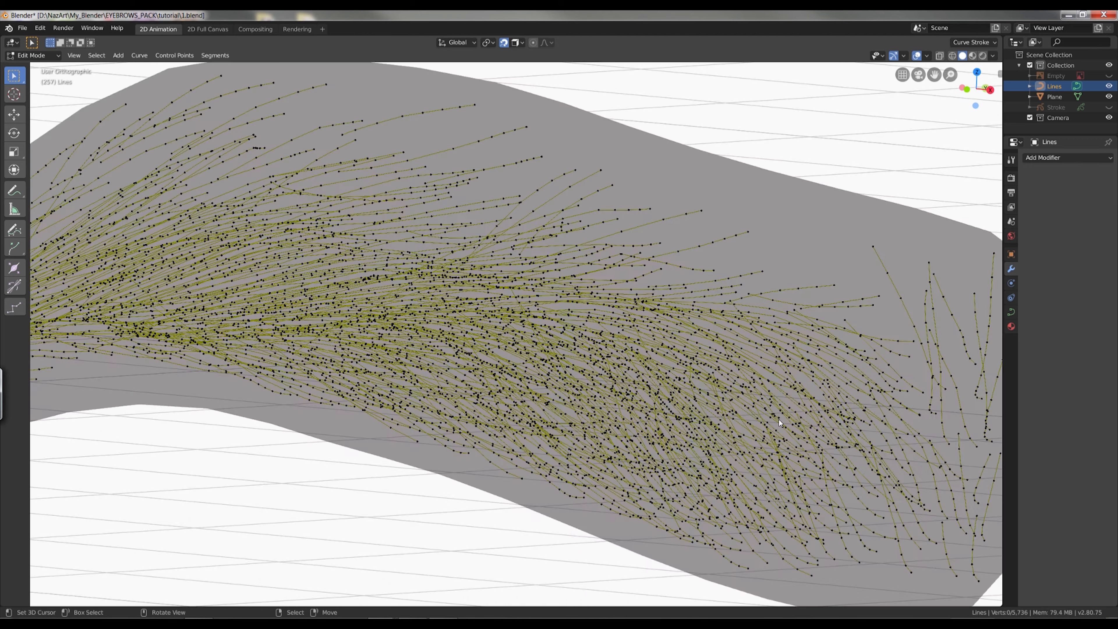
scroll(719, 458, down, 2)
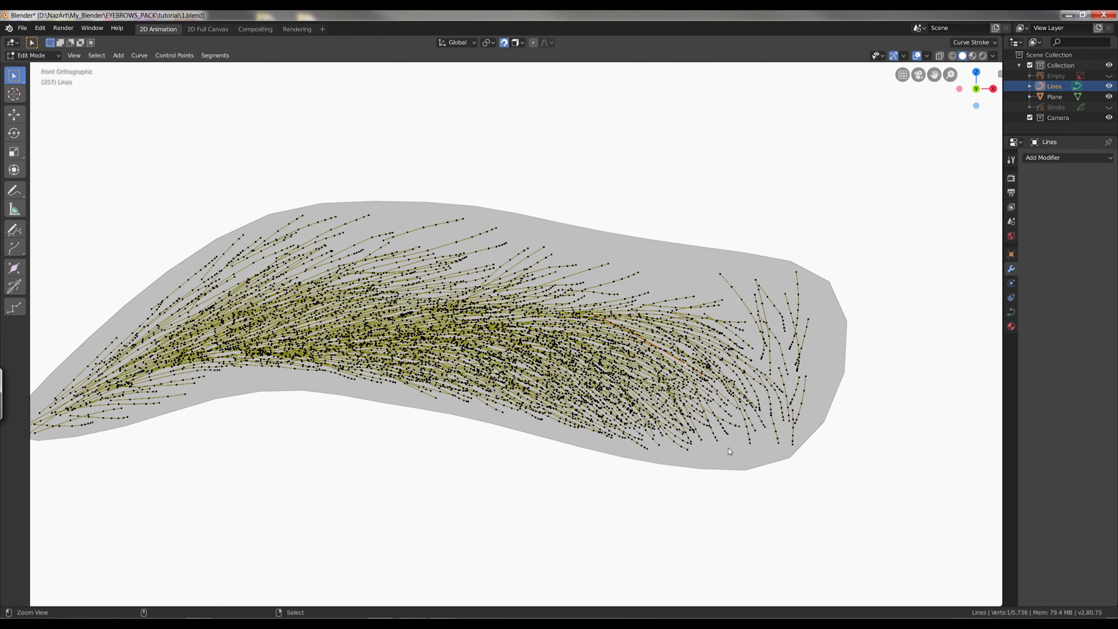
middle_drag(857, 412, 891, 402)
key(KP_1)
key(Tab)
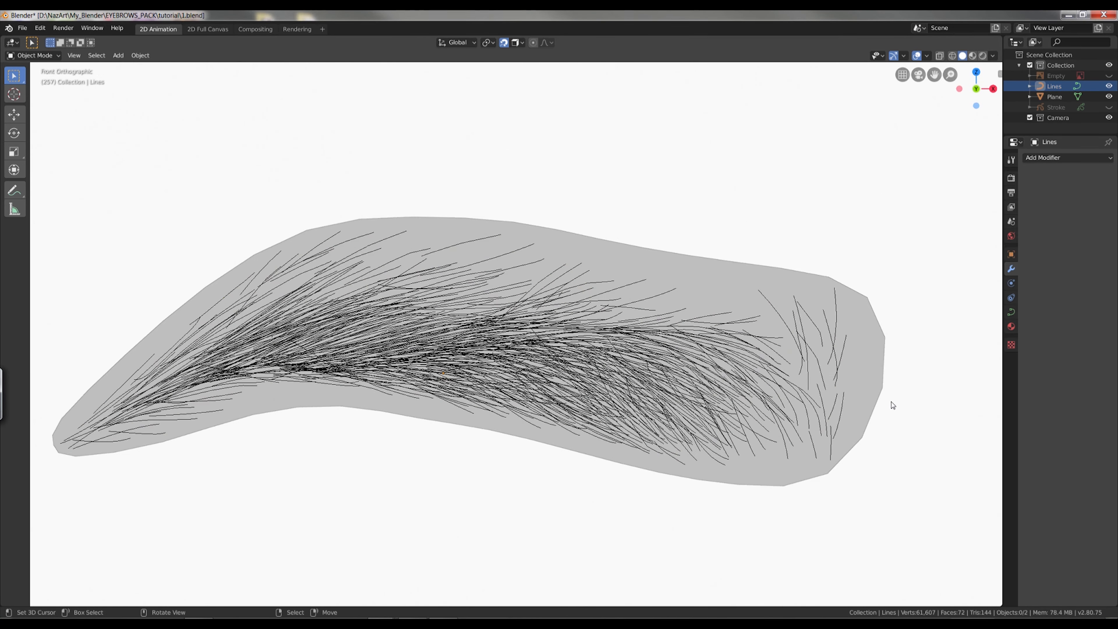
Give the Lines curve a bevel depth of 0.004 m and a bevel resolution of 1.
click(1012, 311)
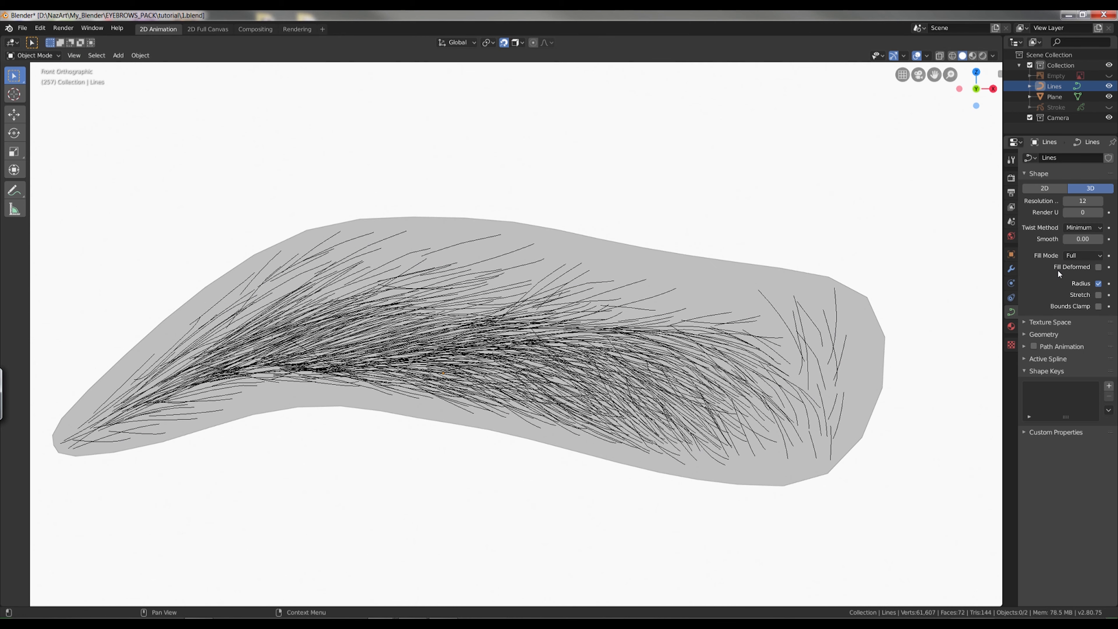
click(1044, 334)
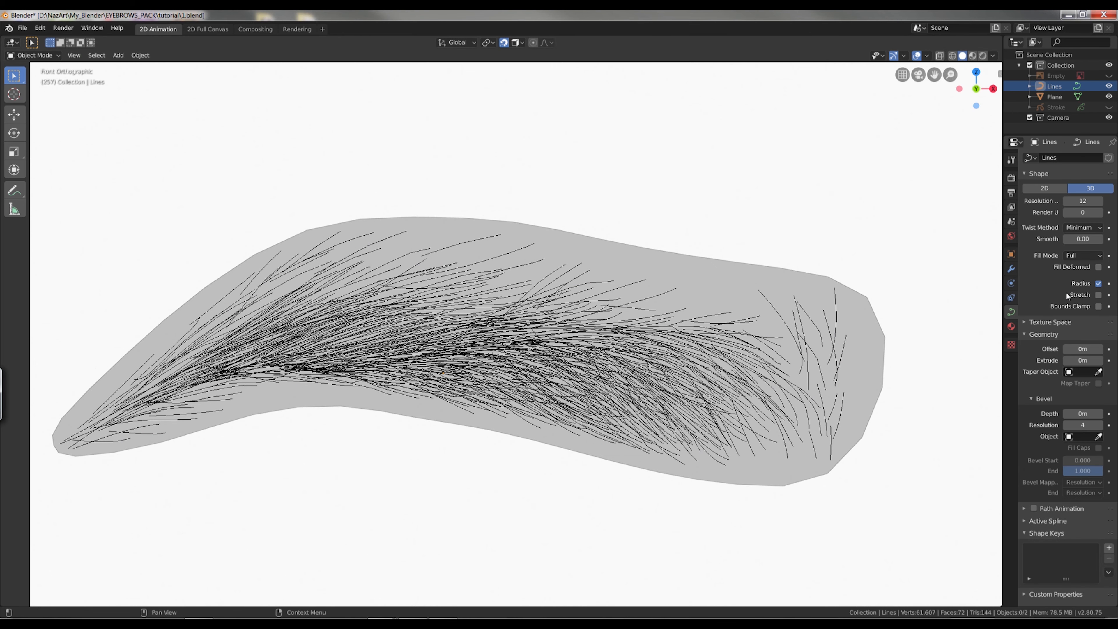
drag(1082, 413, 1087, 413)
double_click(1087, 413)
key(BackSpace)
key(BackSpace)
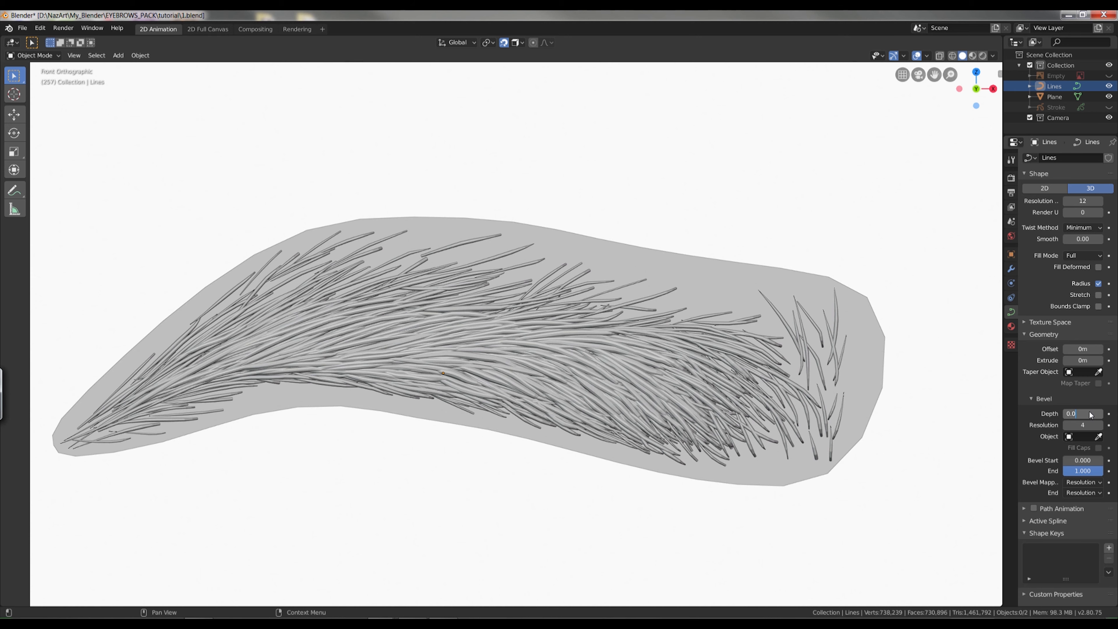
key(Return)
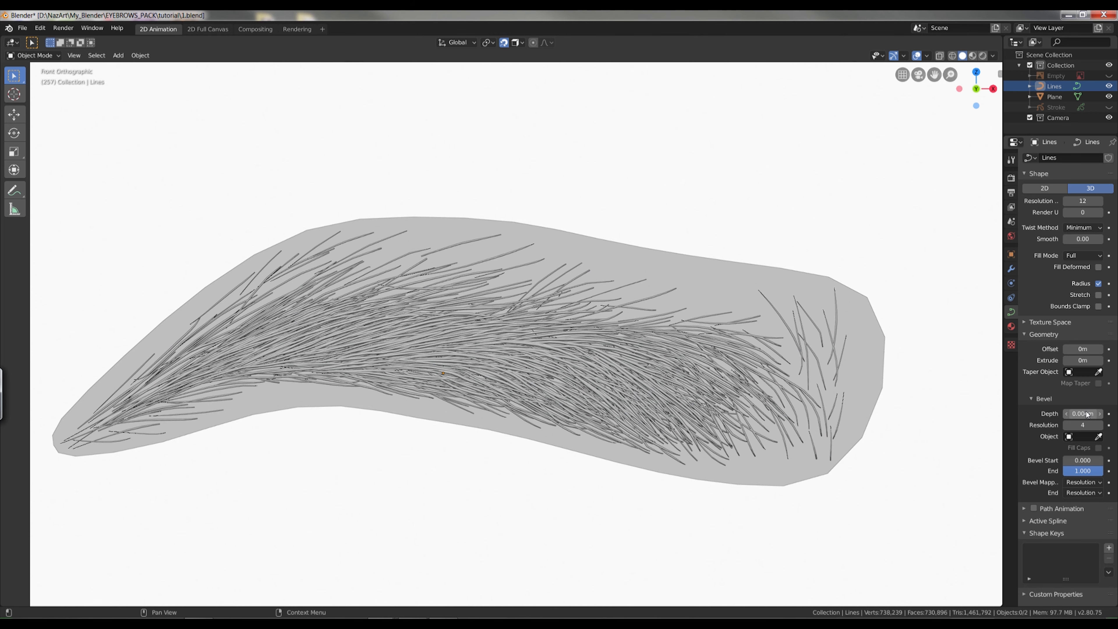
drag(1087, 424, 1050, 425)
click(1099, 426)
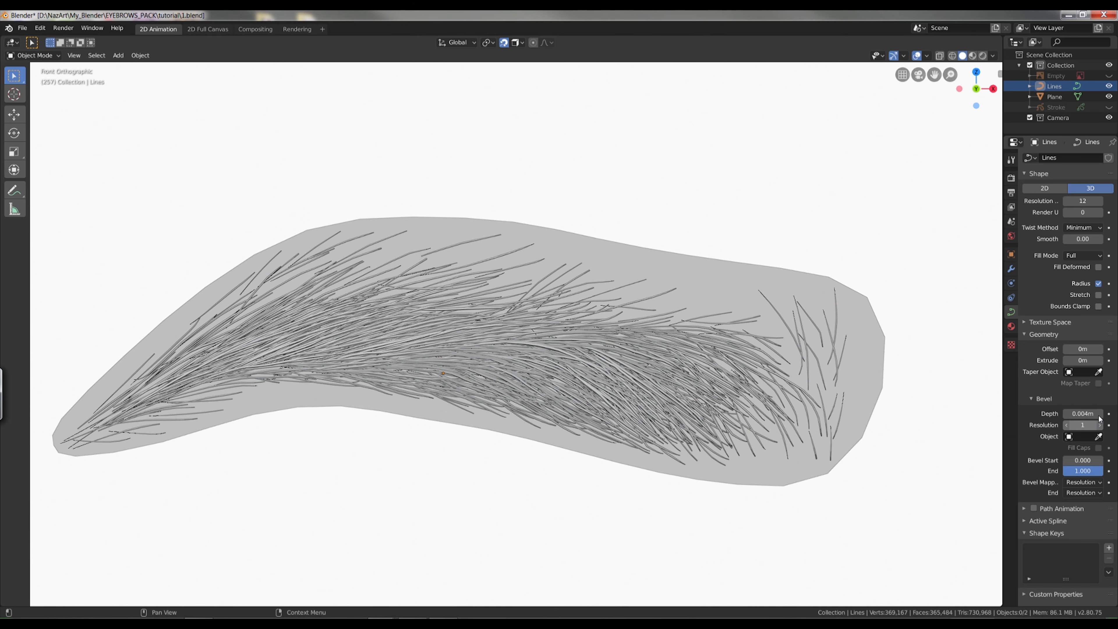
Turn off the object outline in the viewport shading options.
click(993, 56)
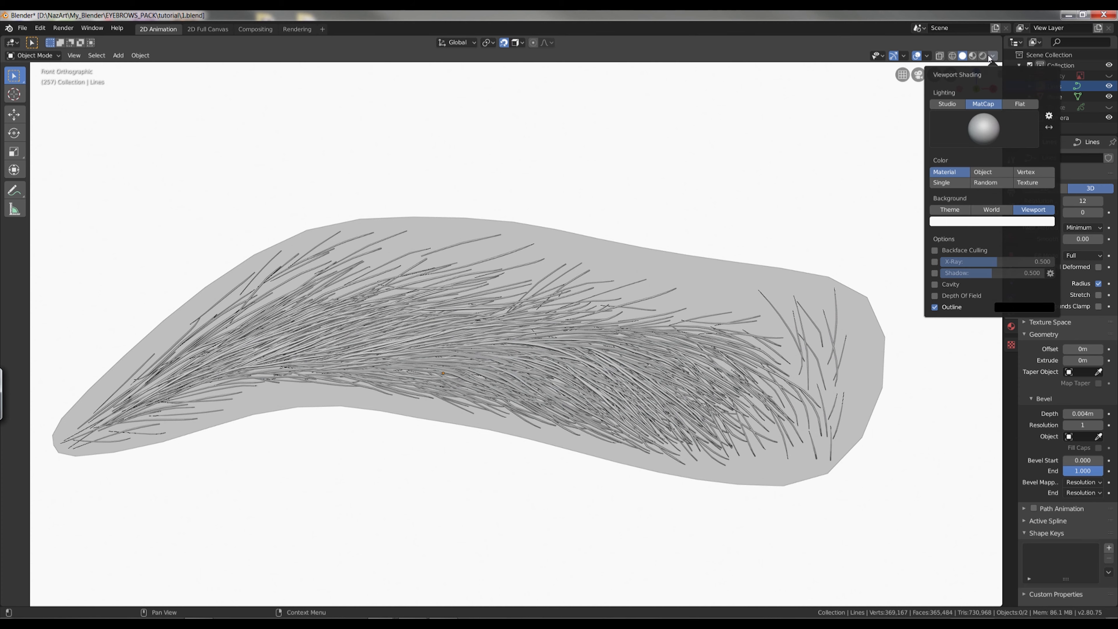
click(935, 307)
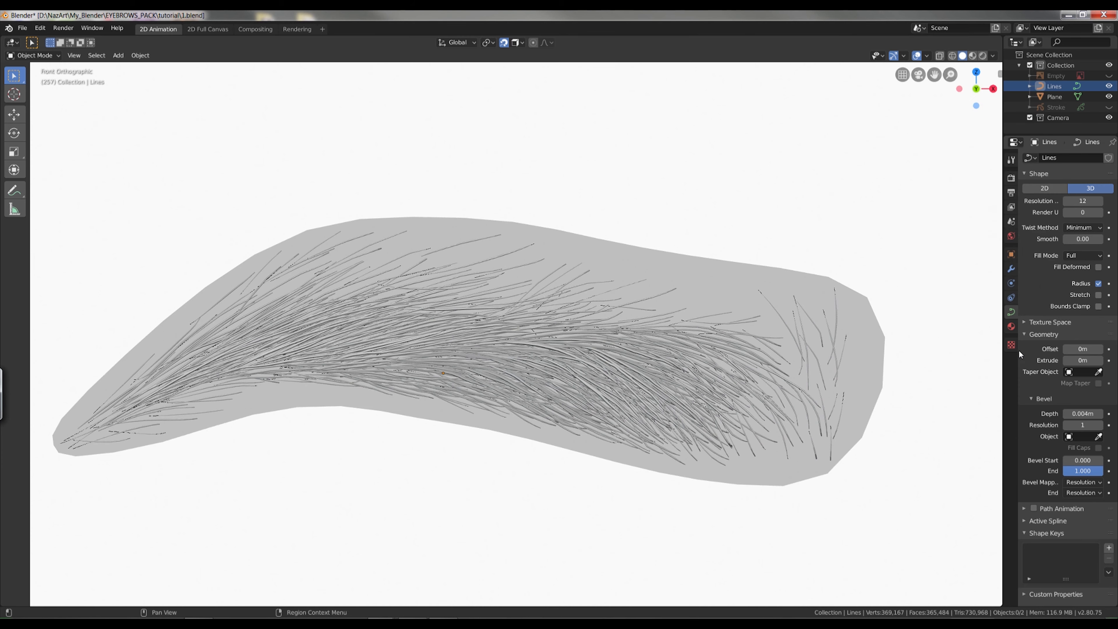
scroll(766, 385, up, 5)
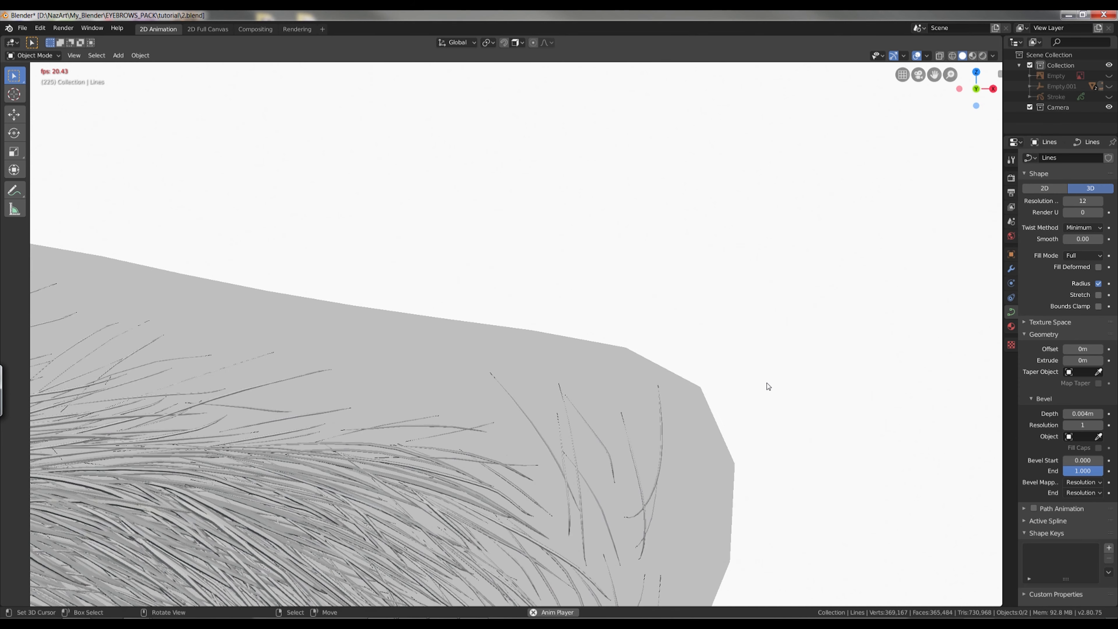
Try a preview resolution of 1 on the Lines curve in wireframe, and return to solid shading to judge the hairs.
key(z)
click(599, 425)
scroll(636, 349, up, 5)
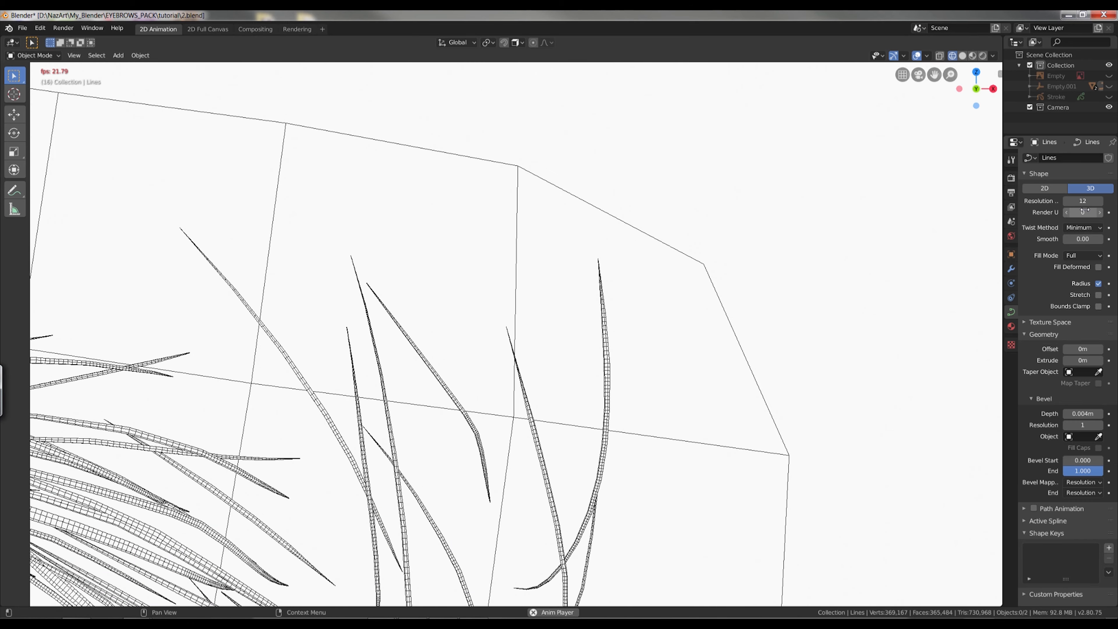
click(1083, 200)
text(1)
key(Return)
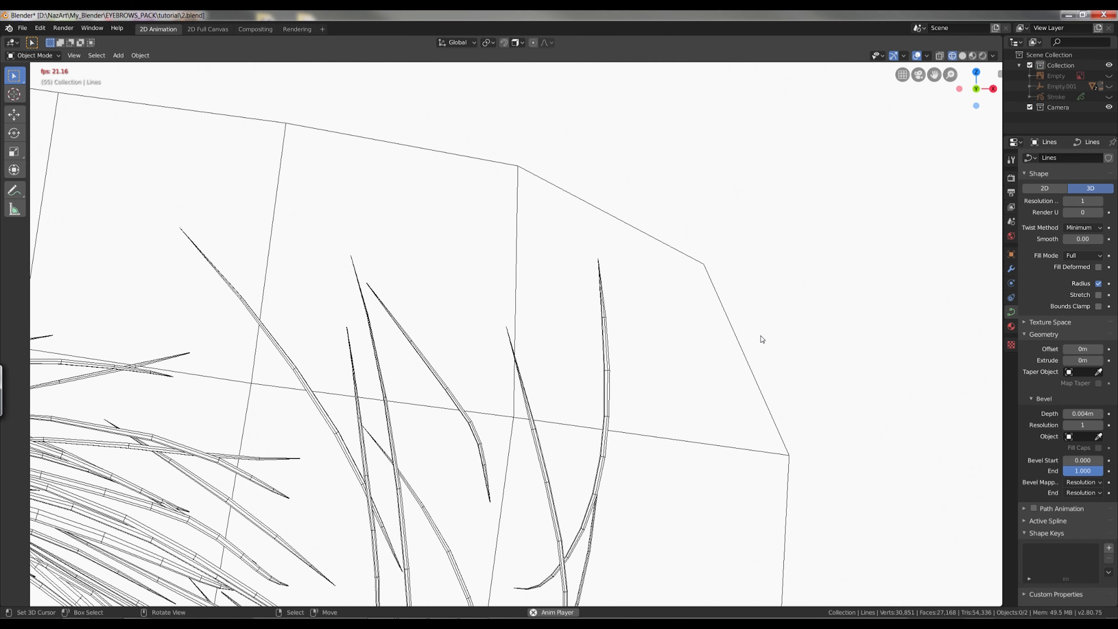
key(shift+z)
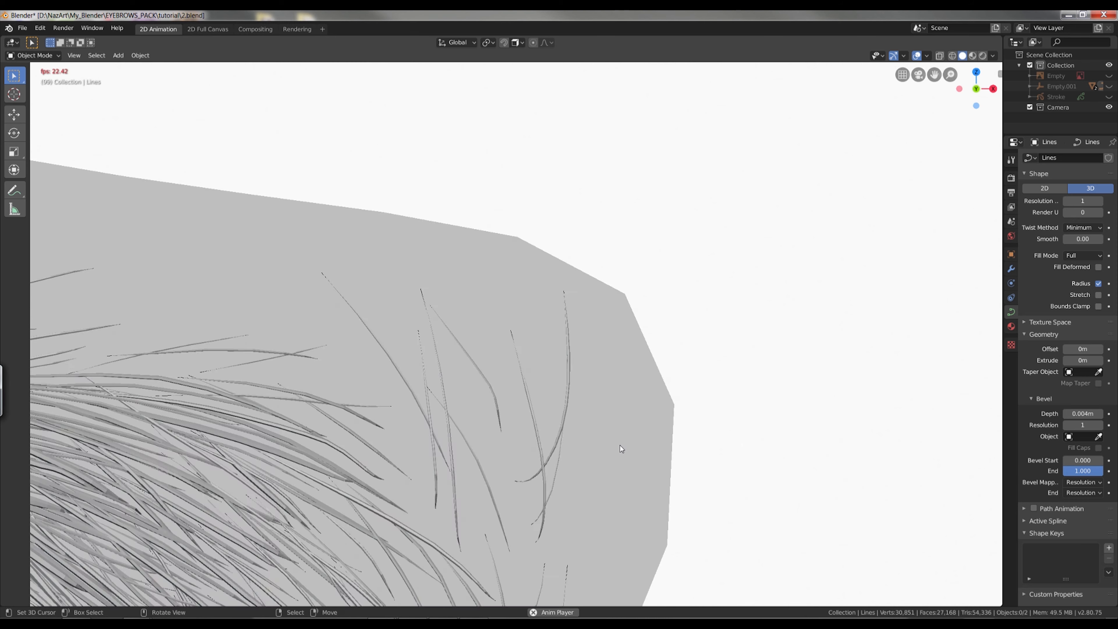
scroll(779, 442, down, 6)
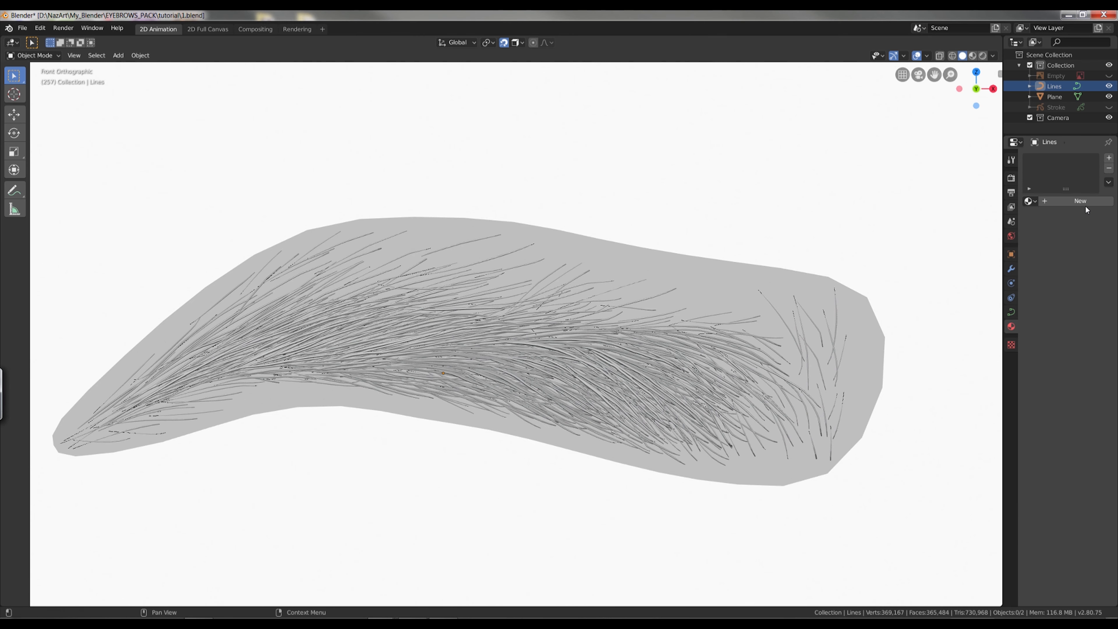
Add a new material to the Lines curve and set its viewport display colour to dark grey.
click(1081, 201)
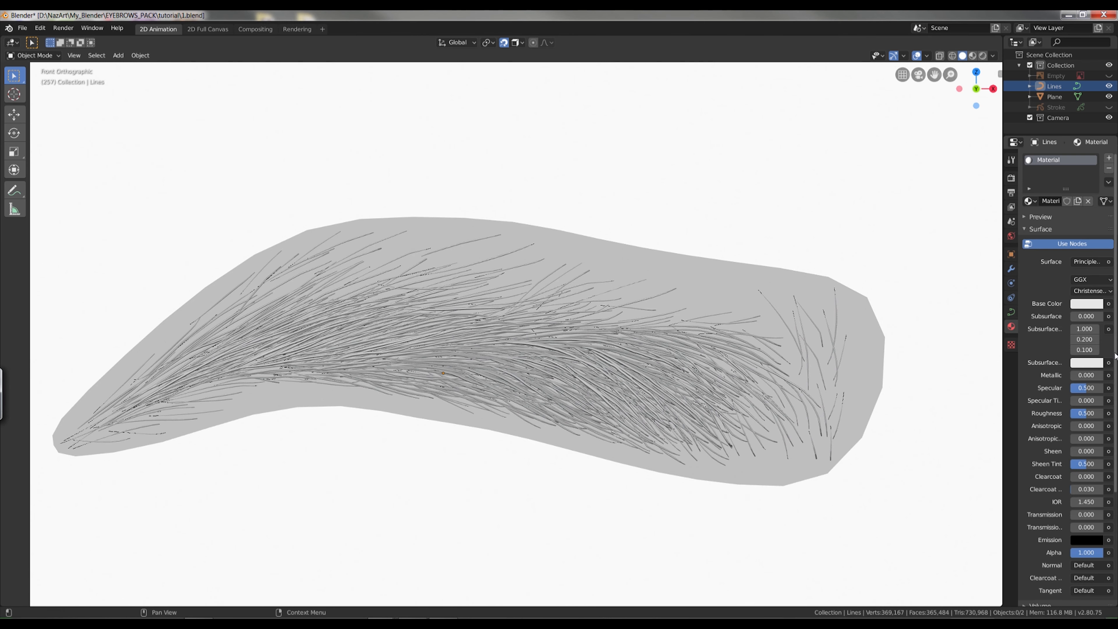
scroll(1057, 579, down, 8)
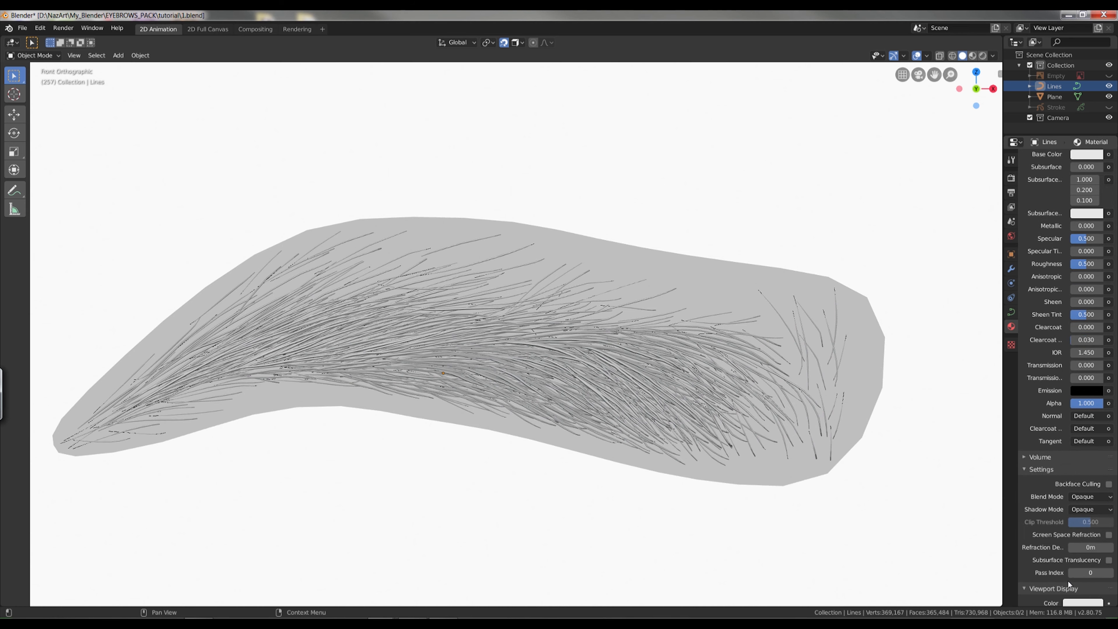
click(1072, 603)
drag(1086, 510, 1090, 502)
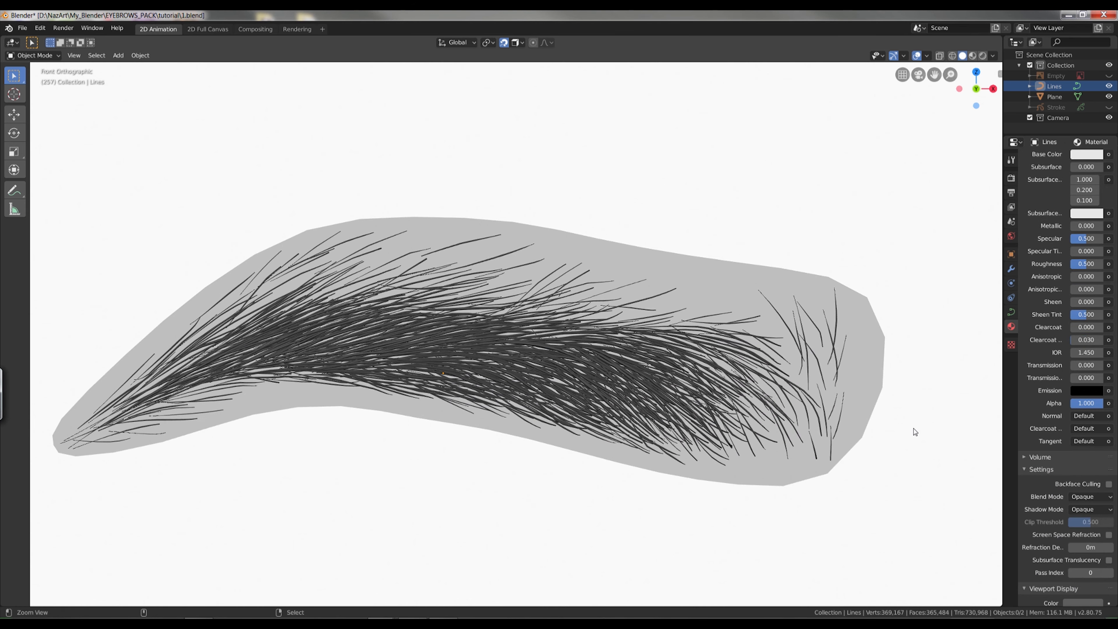
scroll(849, 452, down, 2)
alt+shift+drag(844, 442, 869, 461)
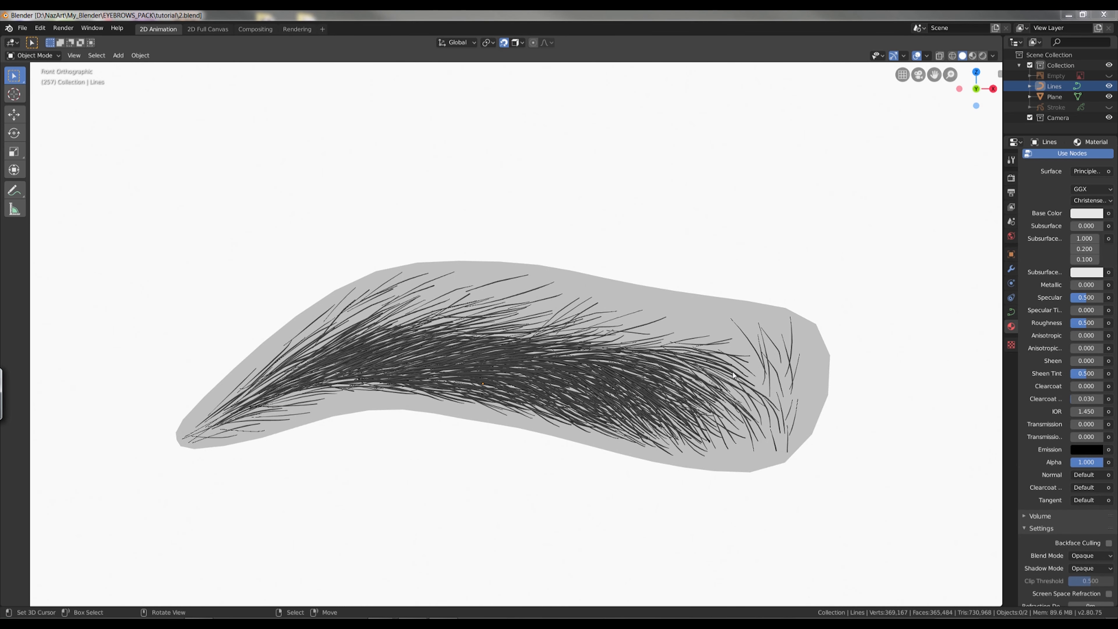
Open the Lines curve in Edit Mode, turn off snapping and enable proportional editing with Smooth falloff.
click(722, 366)
key(Tab)
shift+middle_drag(867, 379, 629, 352)
scroll(629, 353, up, 6)
middle_drag(543, 206, 599, 210)
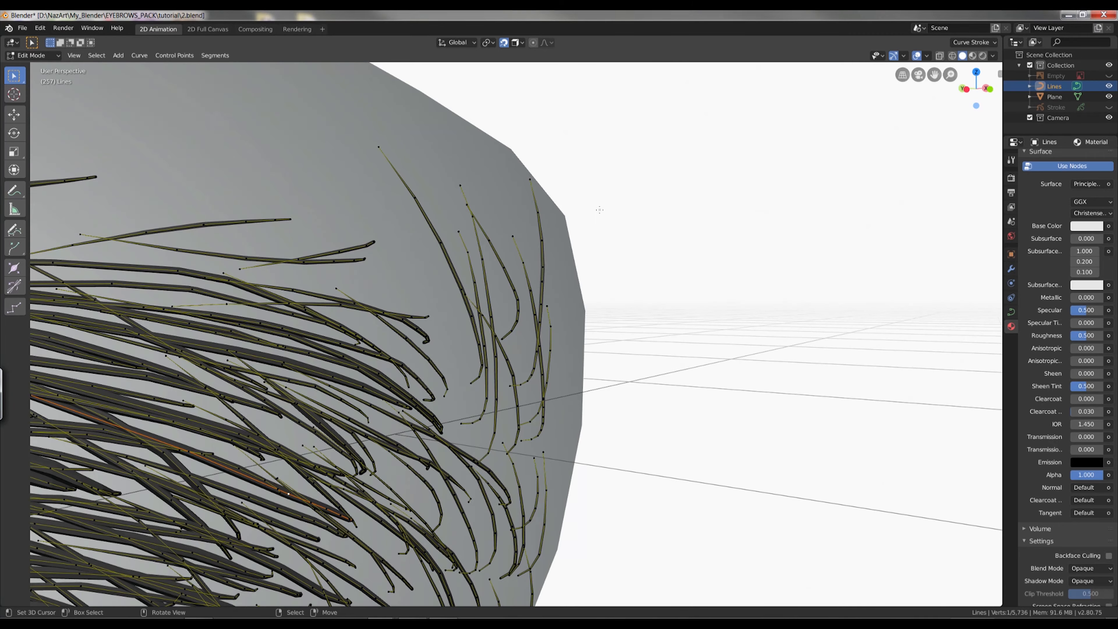
key(o)
click(546, 43)
Select the end points of all hairs that rest on the plane and hide them.
click(96, 55)
click(110, 176)
key(h)
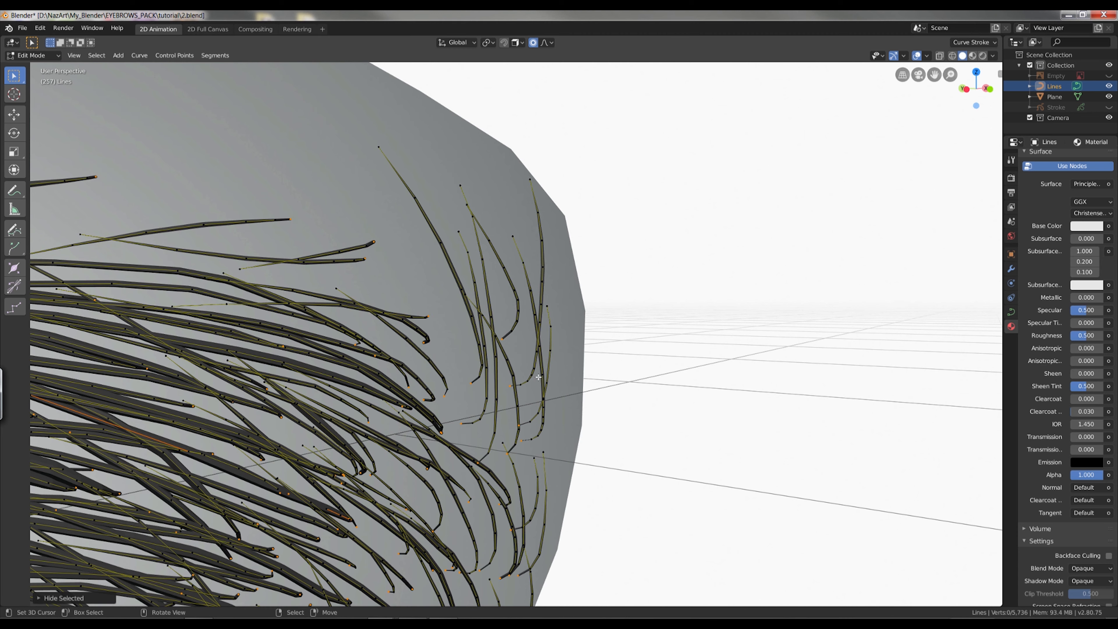
Move points on several sparse hairs at the eyebrow's wide end to bend them individually with proportional editing.
click(569, 386)
key(g)
scroll(527, 274, up, 8)
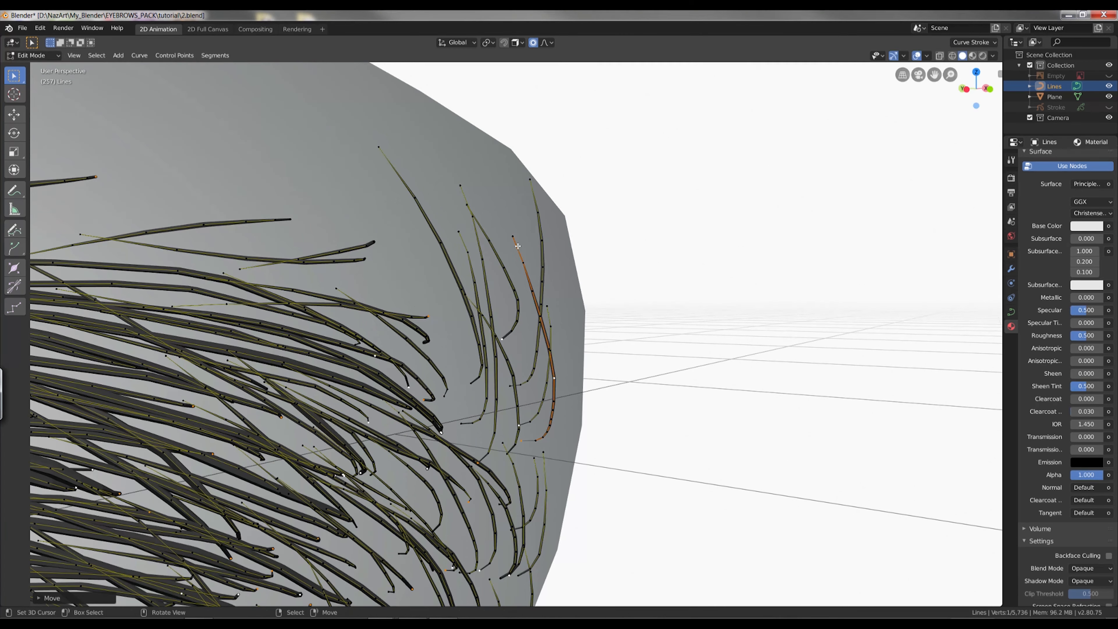
click(527, 274)
click(546, 490)
key(g)
click(542, 321)
key(g)
From an oblique side view, reshape more upright hairs at the wide end with a proportional size of about 0.11.
middle_drag(546, 326, 317, 335)
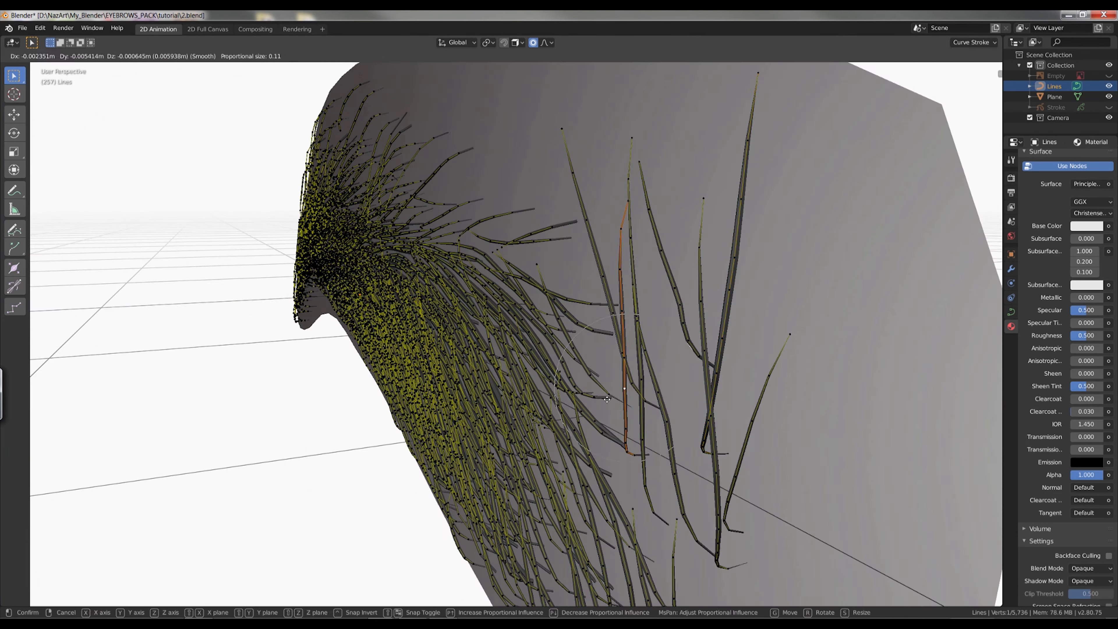
click(611, 434)
key(g)
click(592, 430)
right_click(645, 487)
key(g)
right_click(719, 514)
Increase the proportional size to about 0.18 and adjust the crossing and neighbouring hairs near the wide end's outer edge.
key(g)
middle_drag(705, 506, 907, 489)
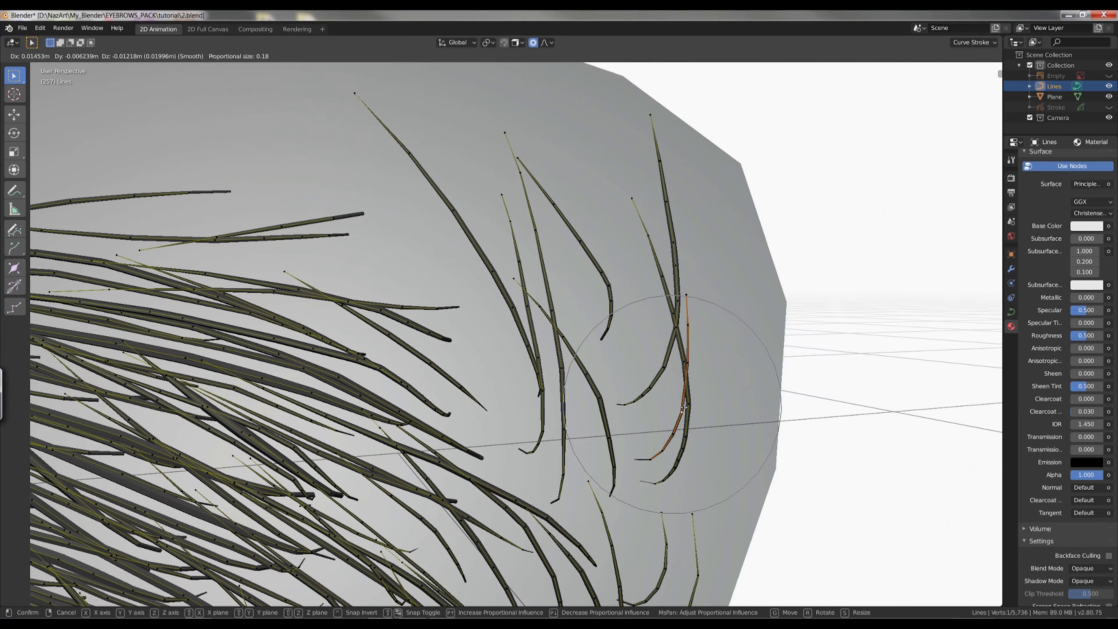
click(680, 392)
middle_drag(680, 392, 526, 485)
right_click(599, 441)
key(g)
right_click(492, 433)
key(g)
Check the hairs in Object Mode, return to Edit Mode and reposition points on further hairs.
key(Tab)
key(Tab)
click(736, 205)
key(g)
click(639, 397)
key(g)
From below the eyebrow, move another hair point with proportional editing and leave Edit Mode.
middle_drag(639, 397, 763, 521)
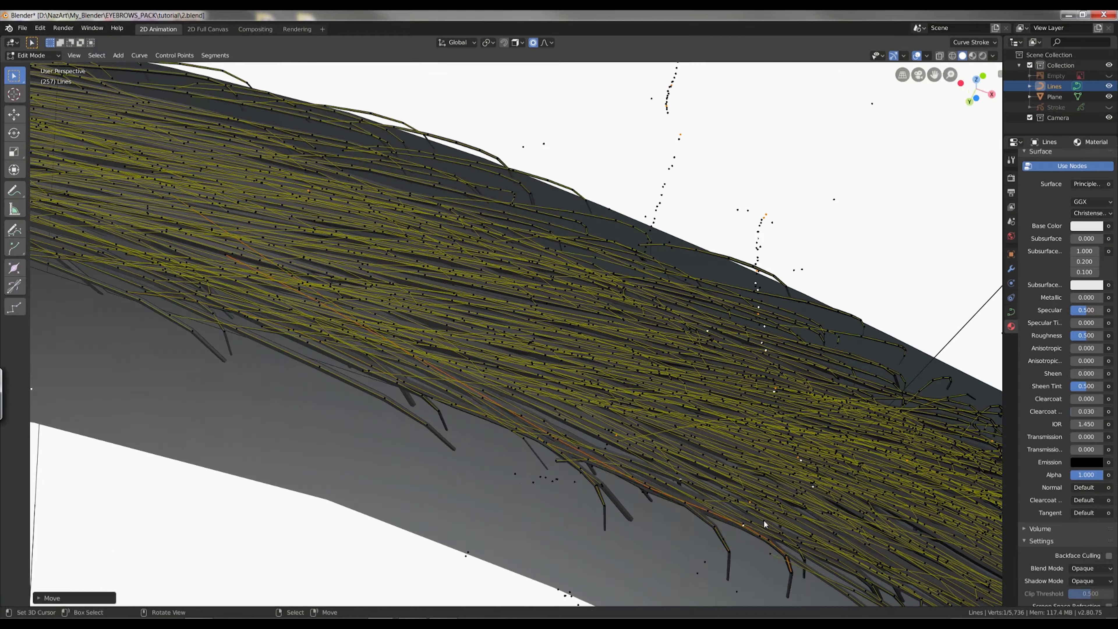
click(678, 211)
key(g)
click(682, 214)
key(Tab)
From another angle, reopen the curve in Edit Mode and shift a point on one more hair.
middle_drag(812, 307, 367, 255)
key(Tab)
right_click(233, 353)
key(g)
click(224, 348)
middle_drag(225, 348, 419, 232)
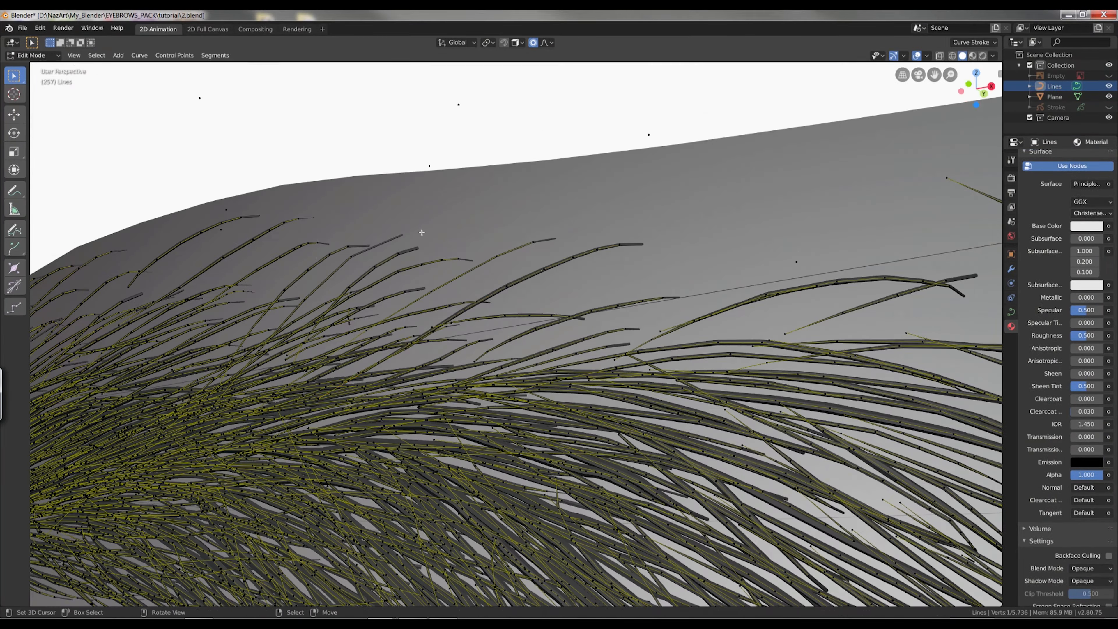
Adjust a hair near the eyebrow's upper edge, return to Object Mode and deselect everything to inspect the result.
right_click(593, 311)
key(g)
click(589, 307)
key(Tab)
key(alt+a)
middle_drag(589, 307, 470, 381)
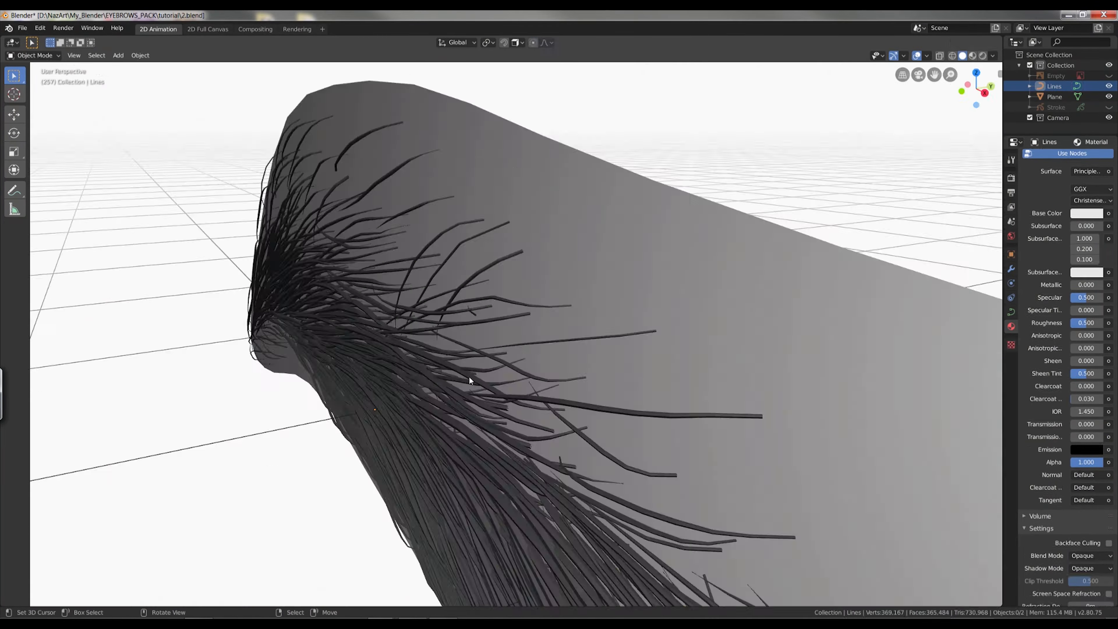